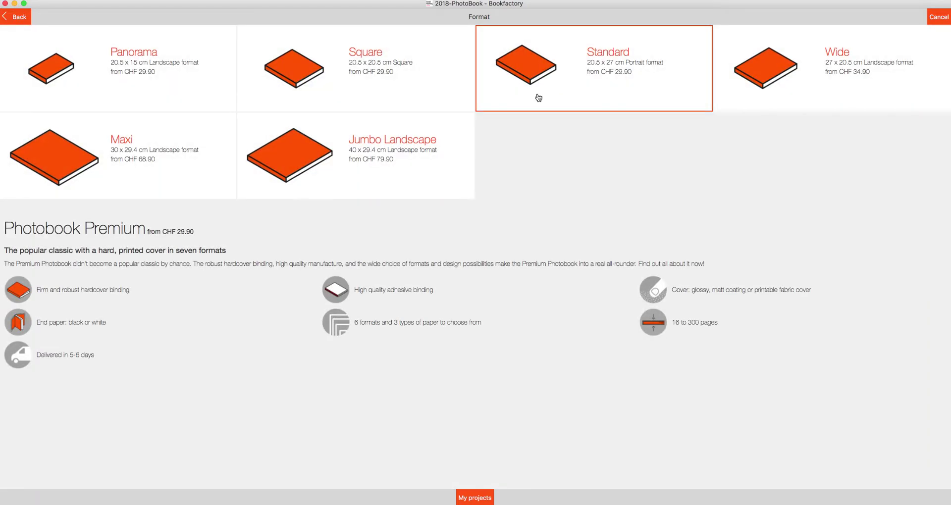
# - Choose the Maxi 30 x 29.4 cm format with E-Photo Lustre paper, matt coating and the logo on the back cover, starting with an empty project
pyautogui.click(92, 159)
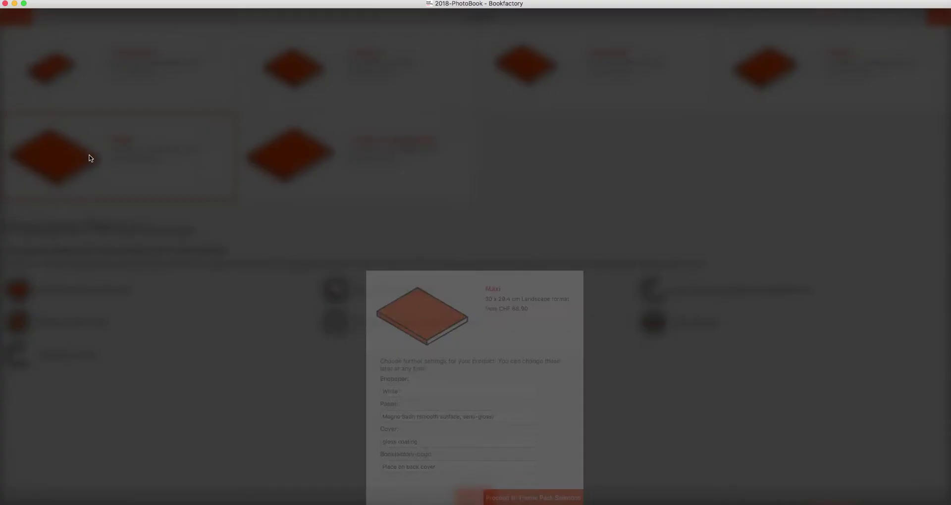
pyautogui.click(421, 284)
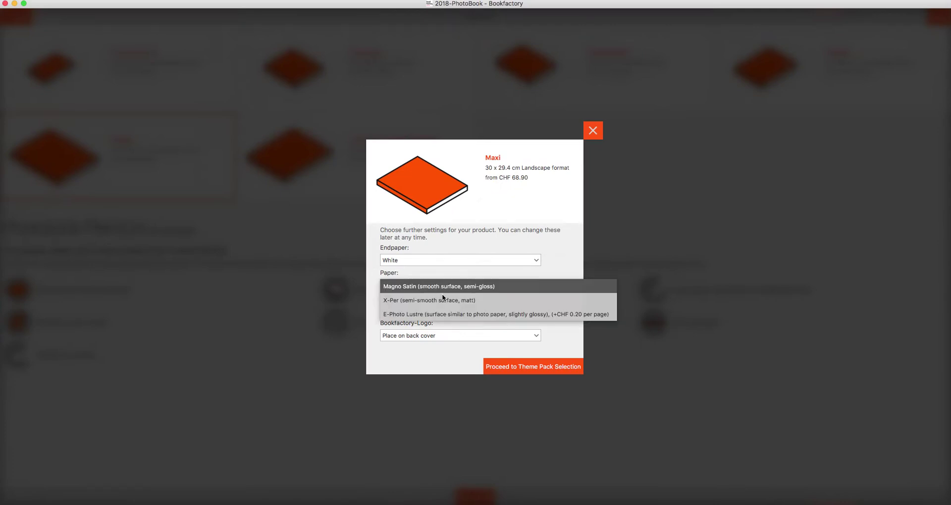
pyautogui.click(439, 314)
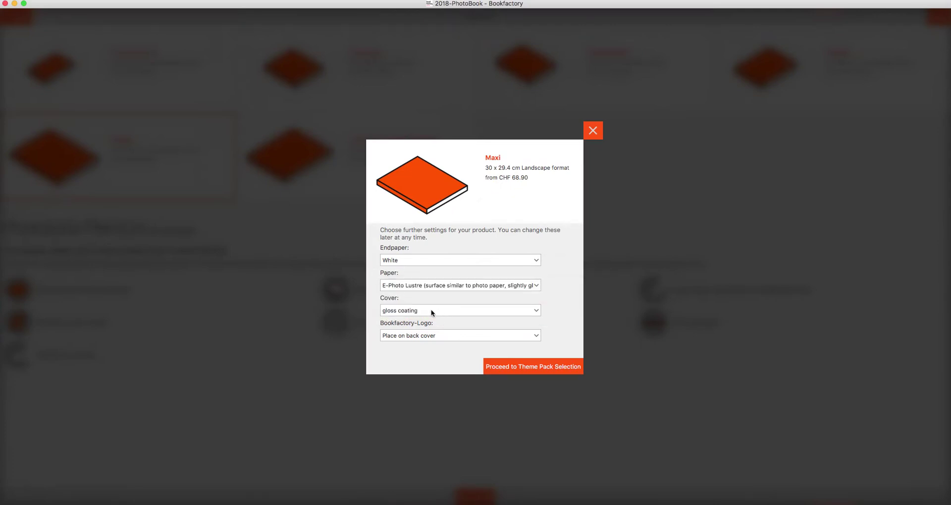
pyautogui.click(411, 312)
pyautogui.click(414, 323)
pyautogui.click(412, 335)
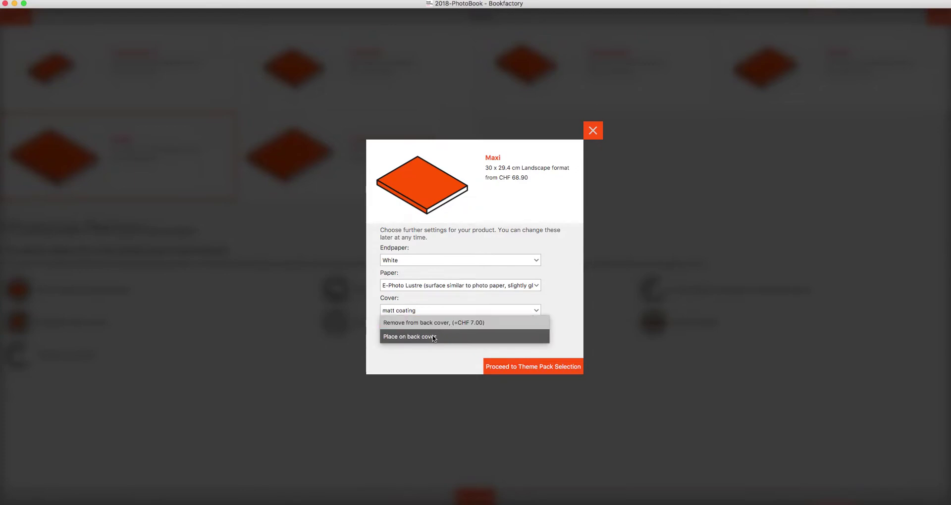
pyautogui.click(436, 337)
pyautogui.click(500, 367)
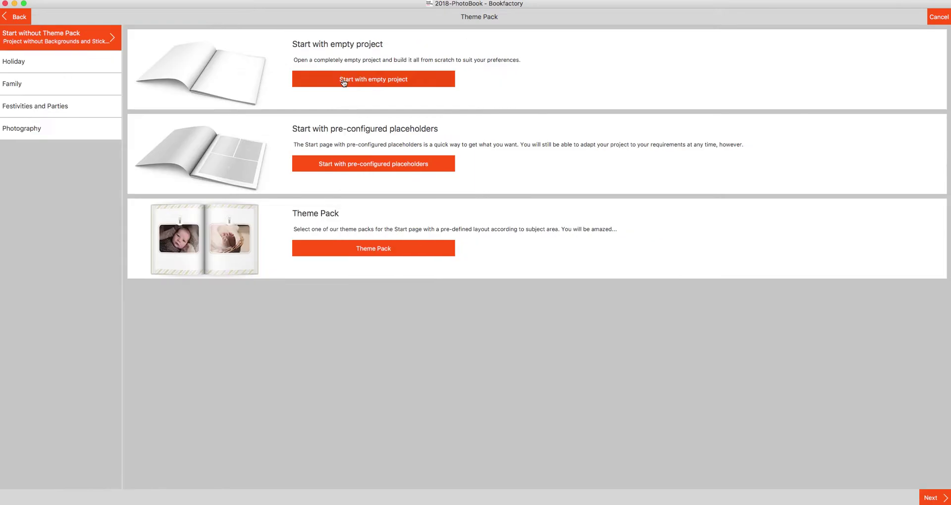
pyautogui.click(343, 80)
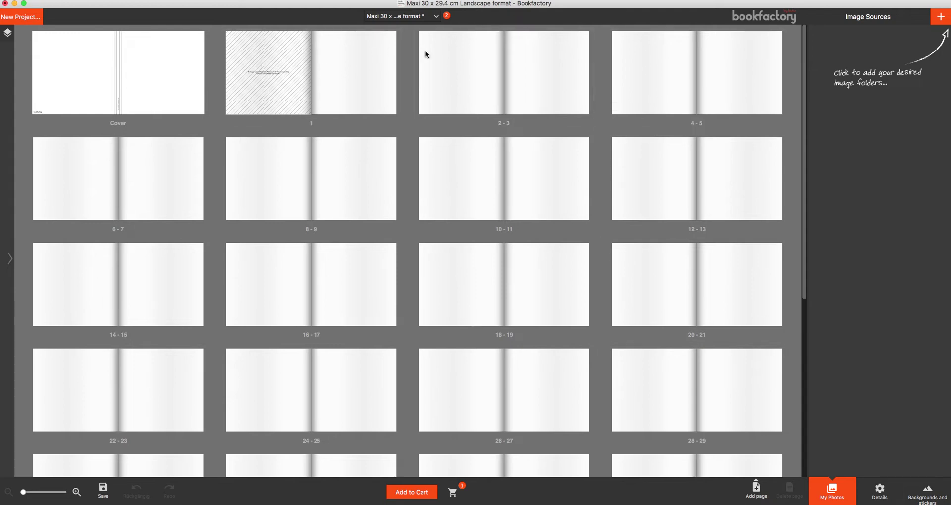
# - Open the spread for pages 2 - 3 and add nine image boxes to fill page 2
pyautogui.doubleClick(441, 51)
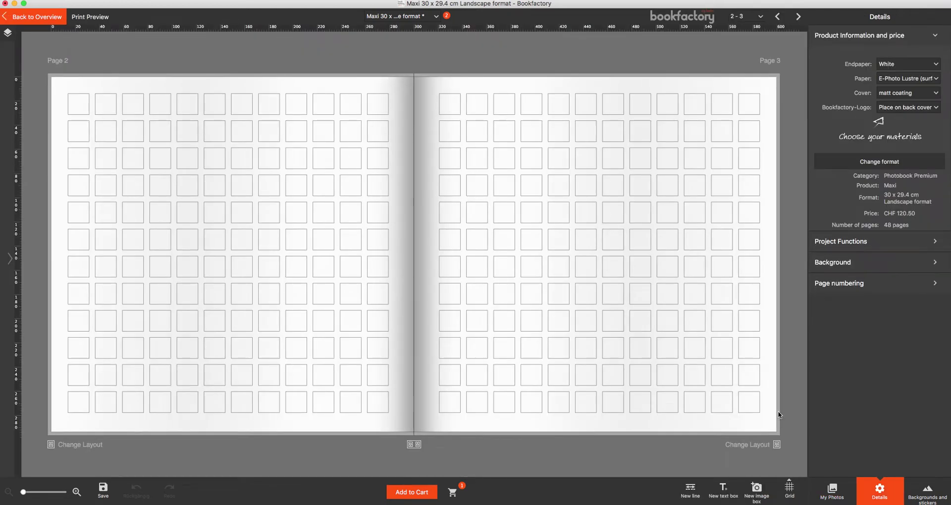
pyautogui.click(759, 497)
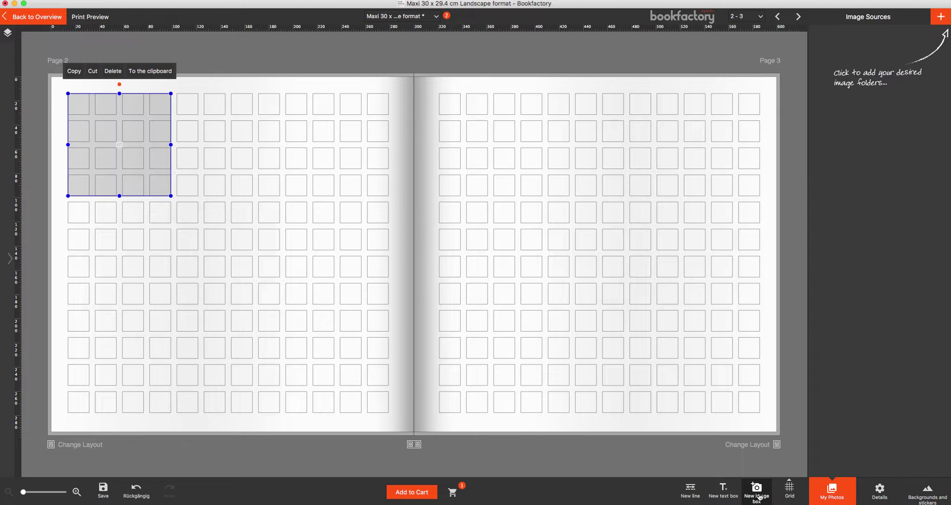
pyautogui.click(760, 497)
pyautogui.click(759, 496)
pyautogui.click(759, 496)
pyautogui.click(760, 497)
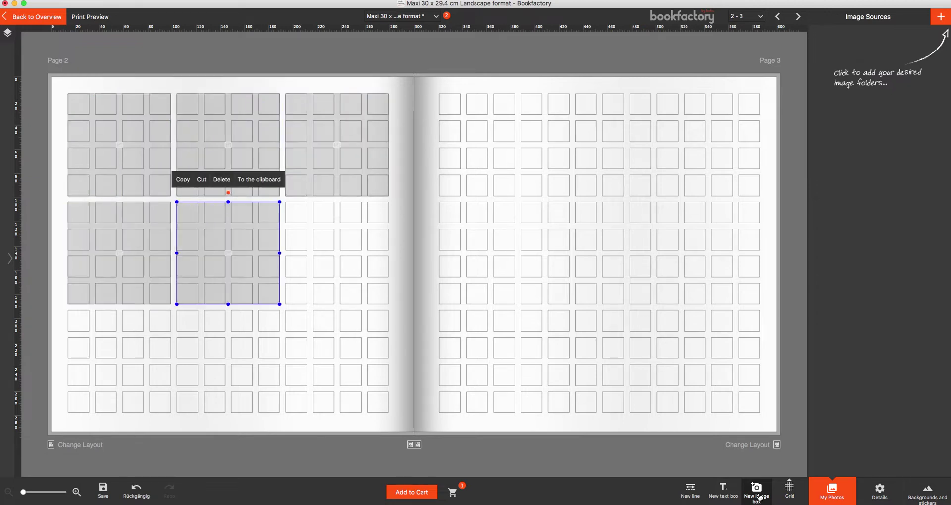
pyautogui.click(759, 496)
pyautogui.click(759, 496)
pyautogui.click(759, 496)
pyautogui.click(760, 497)
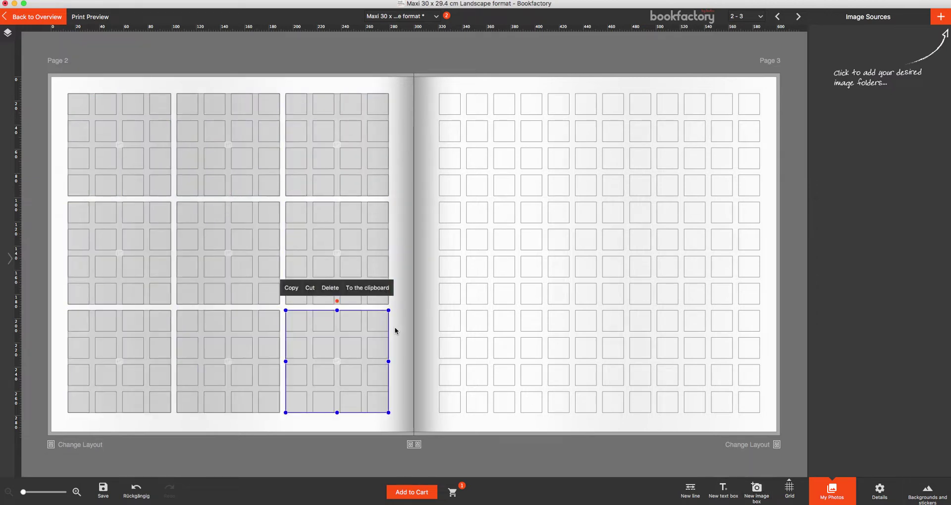
# - Shorten the three image boxes in page 2's left column to three grid squares high and stack them upward, keeping even gaps
pyautogui.click(109, 184)
pyautogui.moveTo(119, 195); pyautogui.dragTo(119, 169)
pyautogui.moveTo(118, 260); pyautogui.dragTo(113, 240)
pyautogui.moveTo(120, 277); pyautogui.dragTo(119, 250)
pyautogui.moveTo(118, 324); pyautogui.dragTo(118, 270)
pyautogui.moveTo(120, 358); pyautogui.dragTo(120, 331)
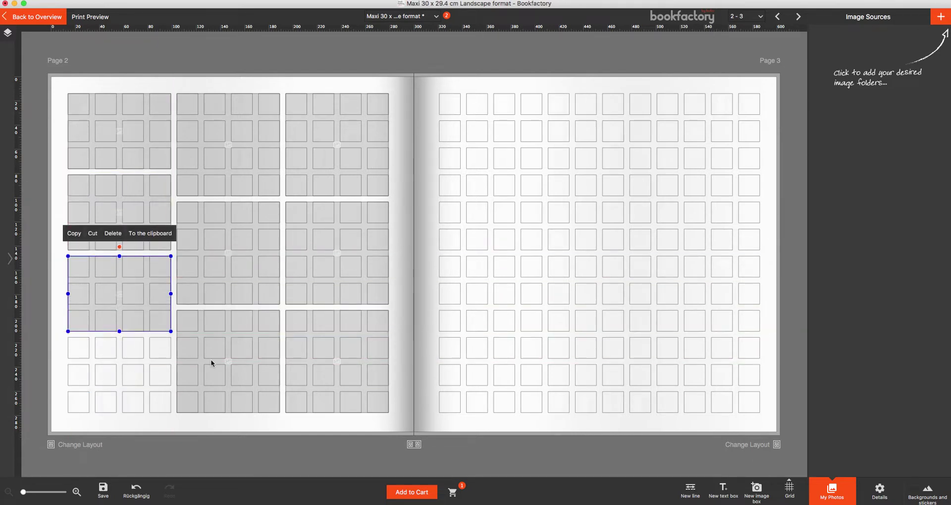
# - Add a fourth image box at the foot of page 2's left column, three grid squares high
pyautogui.click(757, 491)
pyautogui.moveTo(123, 375); pyautogui.dragTo(131, 348)
pyautogui.moveTo(119, 440); pyautogui.dragTo(120, 414)
# - Shorten the three boxes in page 2's right column to three grid squares high, moving the middle one up beneath the top box
pyautogui.click(314, 391)
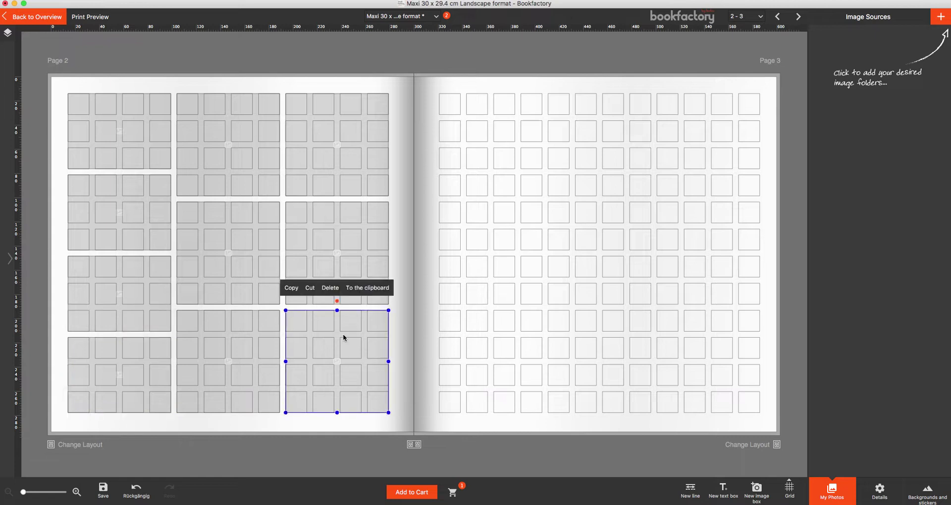
pyautogui.moveTo(337, 309); pyautogui.dragTo(337, 337)
pyautogui.click(336, 189)
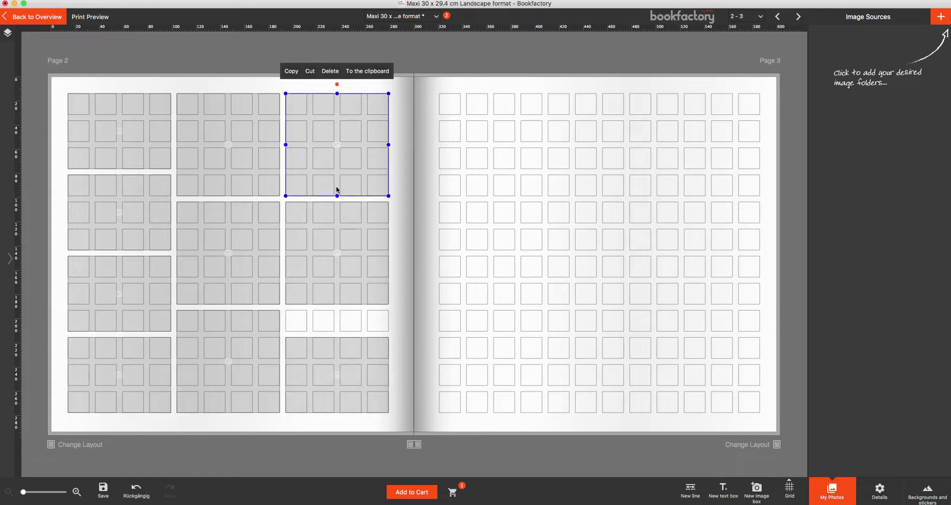
pyautogui.moveTo(336, 196); pyautogui.dragTo(336, 168)
pyautogui.moveTo(353, 229); pyautogui.dragTo(352, 200)
pyautogui.moveTo(337, 277); pyautogui.dragTo(336, 250)
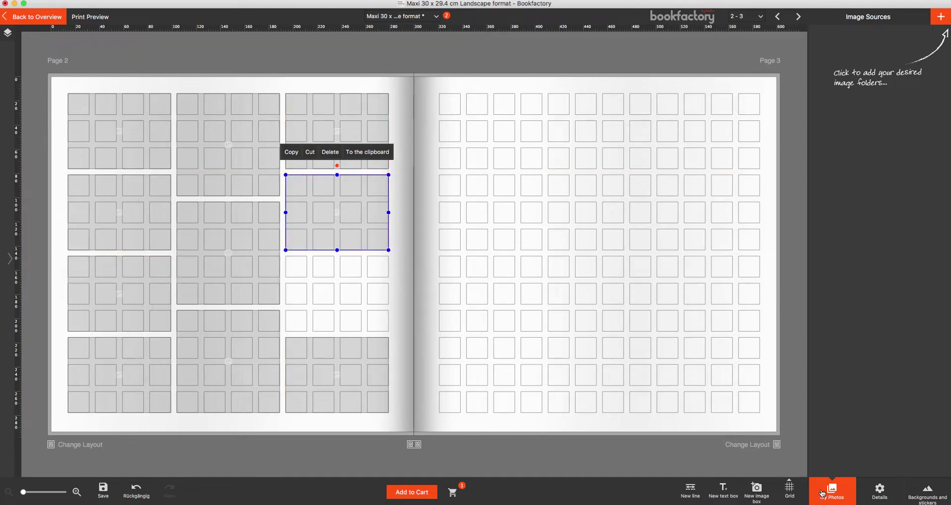
# - Add an image box three grid squares high in the remaining gap of page 2's right column
pyautogui.click(757, 489)
pyautogui.moveTo(479, 153); pyautogui.dragTo(331, 313)
pyautogui.moveTo(337, 358); pyautogui.dragTo(337, 330)
pyautogui.click(394, 296)
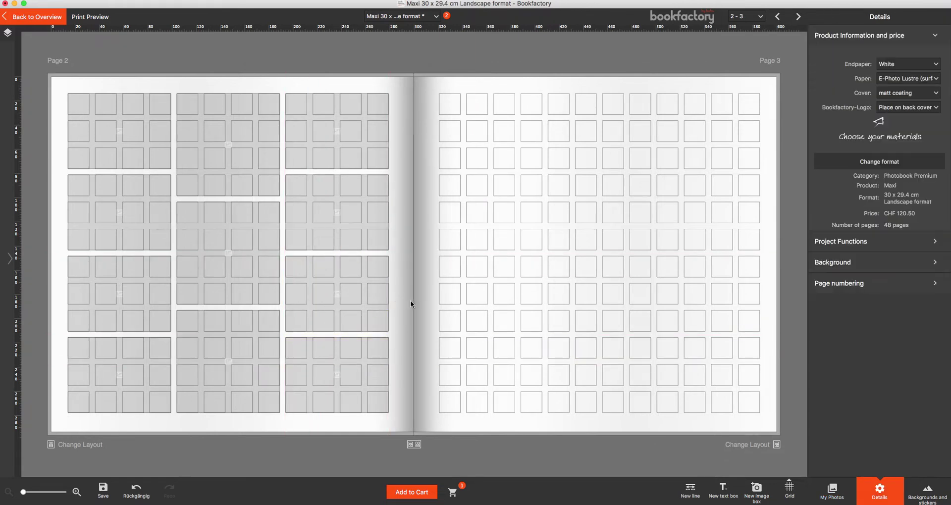
# - Add eight image boxes to page 3
pyautogui.click(763, 495)
pyautogui.click(763, 494)
pyautogui.click(762, 494)
pyautogui.click(763, 494)
pyautogui.click(763, 495)
pyautogui.click(762, 494)
pyautogui.click(763, 495)
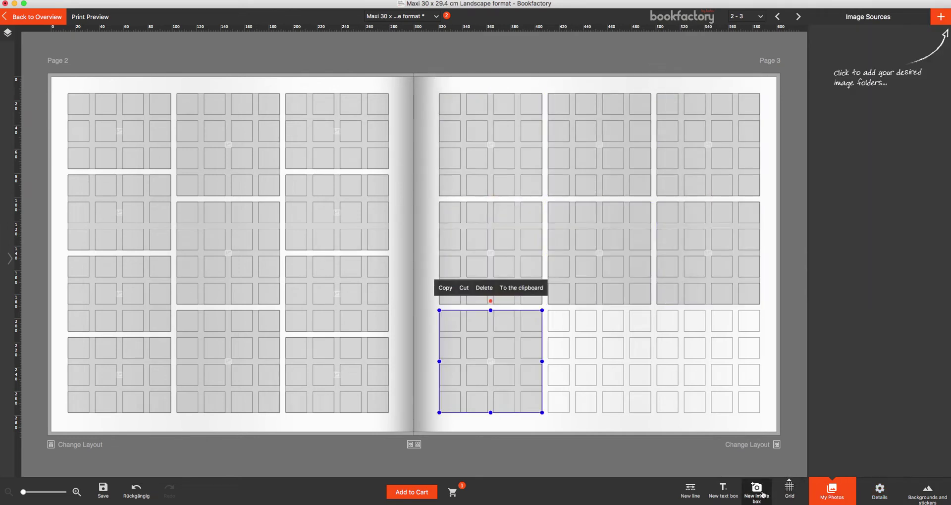
pyautogui.click(763, 495)
# - Shorten page 3's two outer top boxes and the second right-column box to three grid squares high, moving that second box up
pyautogui.click(507, 181)
pyautogui.moveTo(492, 196); pyautogui.dragTo(490, 170)
pyautogui.click(708, 194)
pyautogui.moveTo(709, 196); pyautogui.dragTo(707, 169)
pyautogui.moveTo(710, 225); pyautogui.dragTo(709, 209)
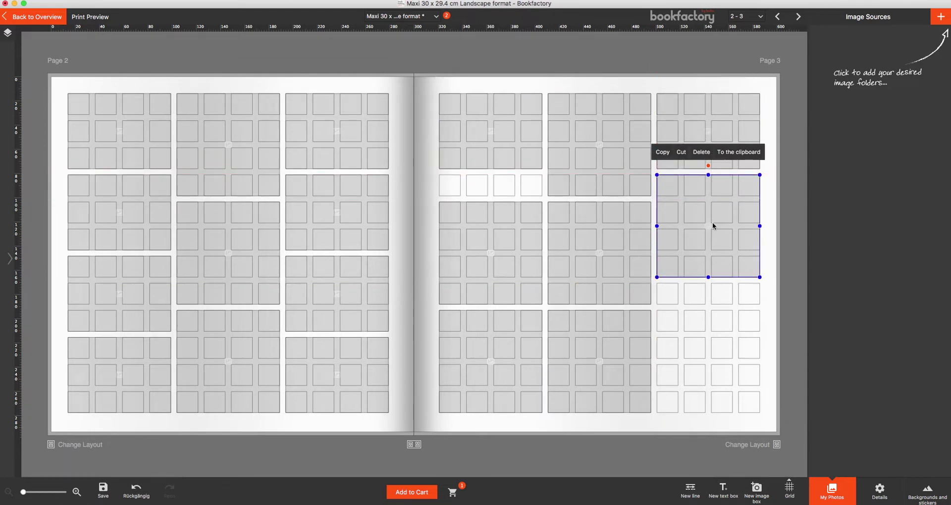
pyautogui.moveTo(712, 279); pyautogui.dragTo(709, 251)
# - Move page 3's second left-column box up and shorten it and the bottom-left box to three grid squares high
pyautogui.moveTo(528, 259); pyautogui.dragTo(493, 213)
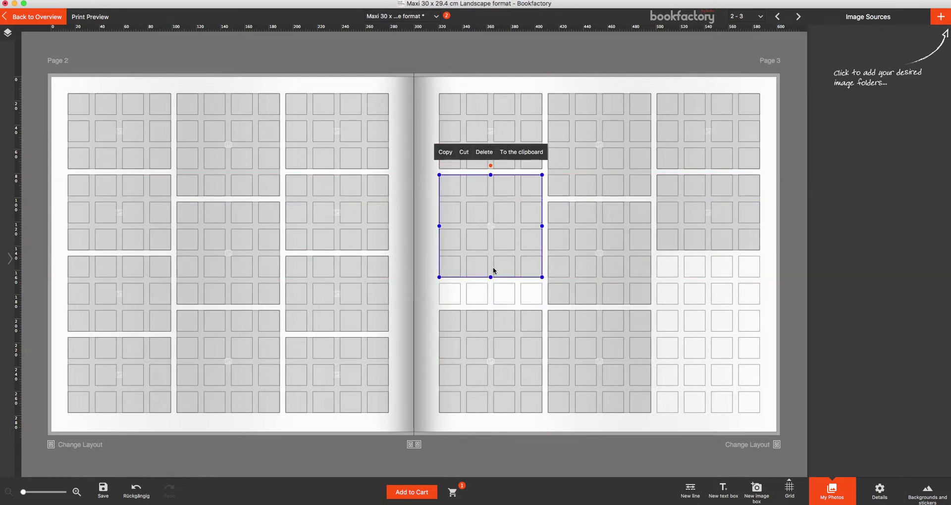
pyautogui.moveTo(491, 278); pyautogui.dragTo(491, 250)
pyautogui.click(499, 317)
pyautogui.moveTo(494, 324); pyautogui.dragTo(494, 338)
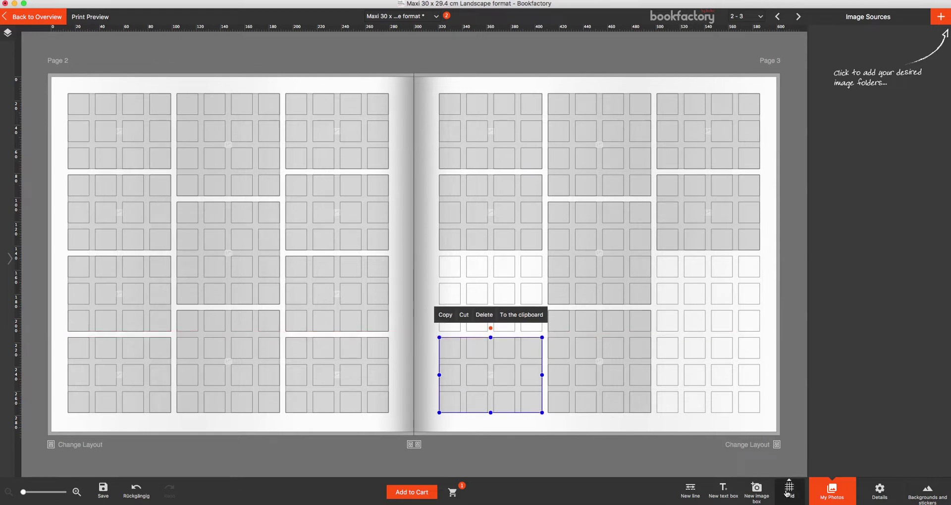
# - Add two image boxes at the bottom of page 3's right column, each three grid squares high and evenly stacked
pyautogui.click(757, 492)
pyautogui.click(756, 491)
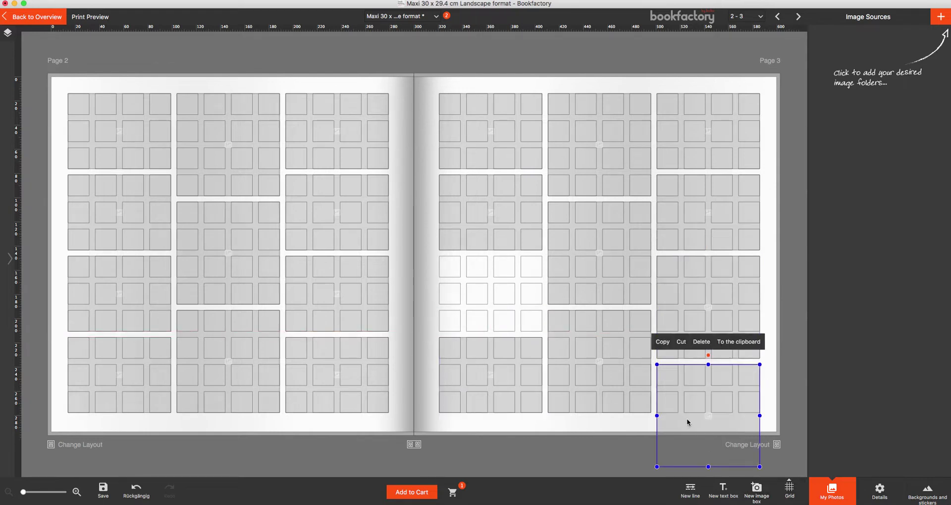
pyautogui.click(715, 306)
pyautogui.moveTo(710, 360); pyautogui.dragTo(708, 338)
pyautogui.moveTo(728, 404); pyautogui.dragTo(726, 373)
pyautogui.moveTo(708, 440); pyautogui.dragTo(709, 414)
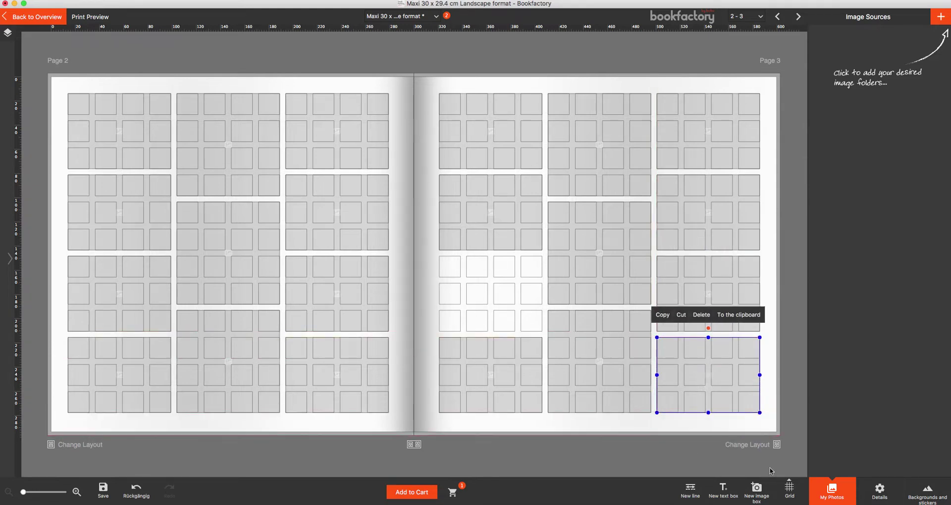
# - Add an image box three grid squares high in the remaining gap of page 3's left column
pyautogui.click(758, 492)
pyautogui.moveTo(146, 148); pyautogui.dragTo(518, 311)
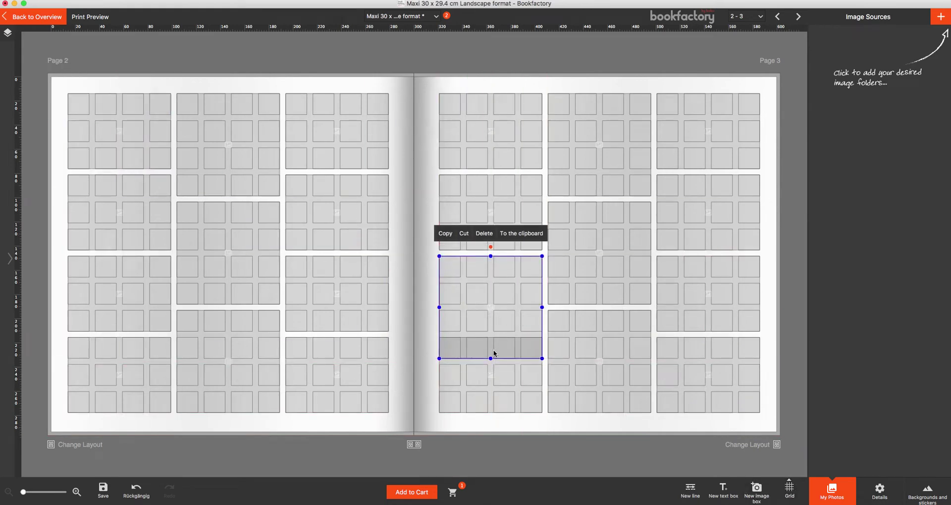
pyautogui.moveTo(491, 359); pyautogui.dragTo(495, 332)
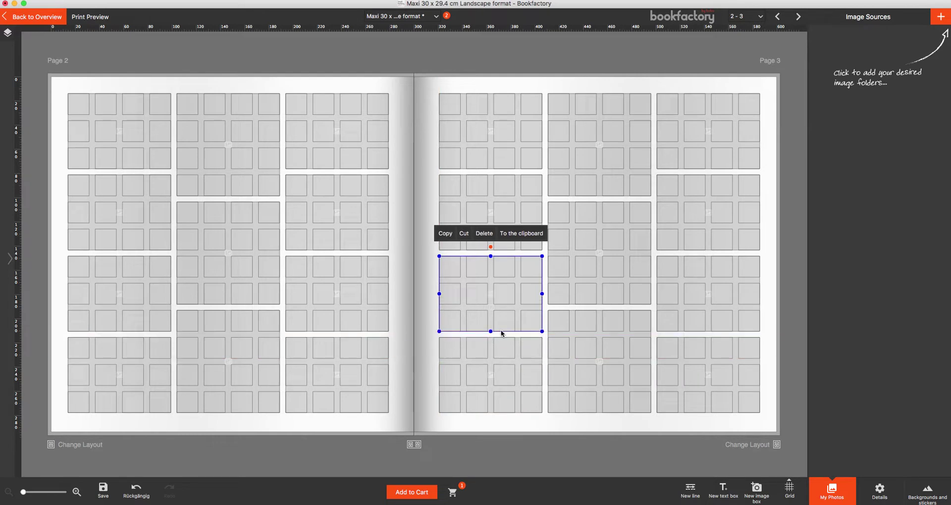
pyautogui.click(545, 416)
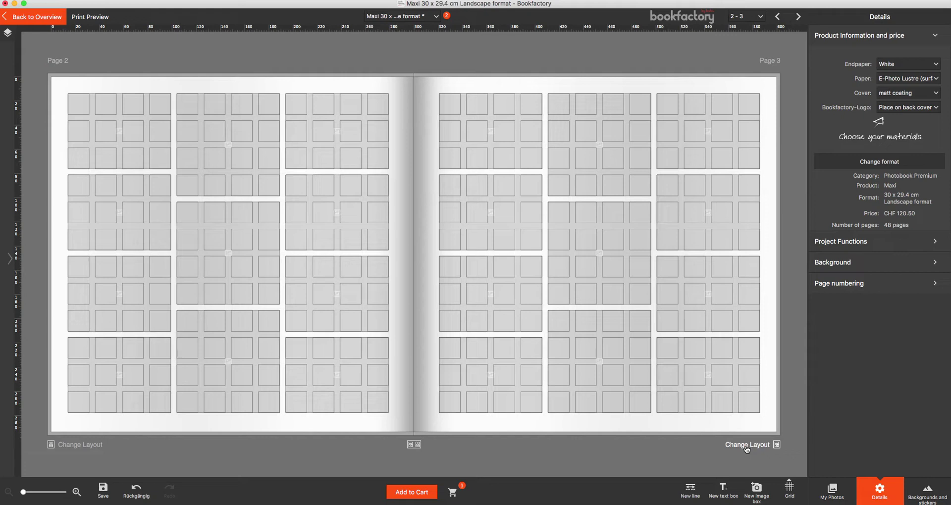
# - Save the finished double-page arrangement of pages 2 - 3 as a layout in My Theme Pack
pyautogui.click(417, 446)
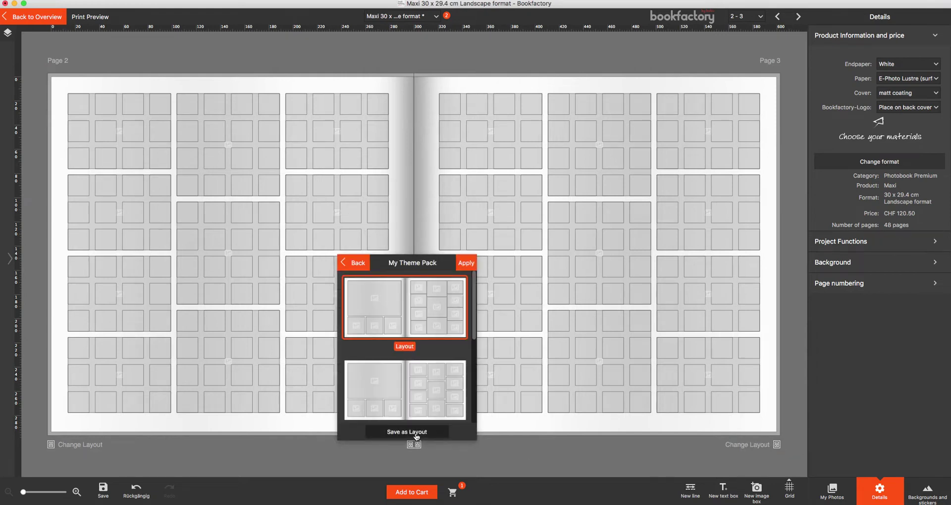
pyautogui.scroll(-4, 421, 411)
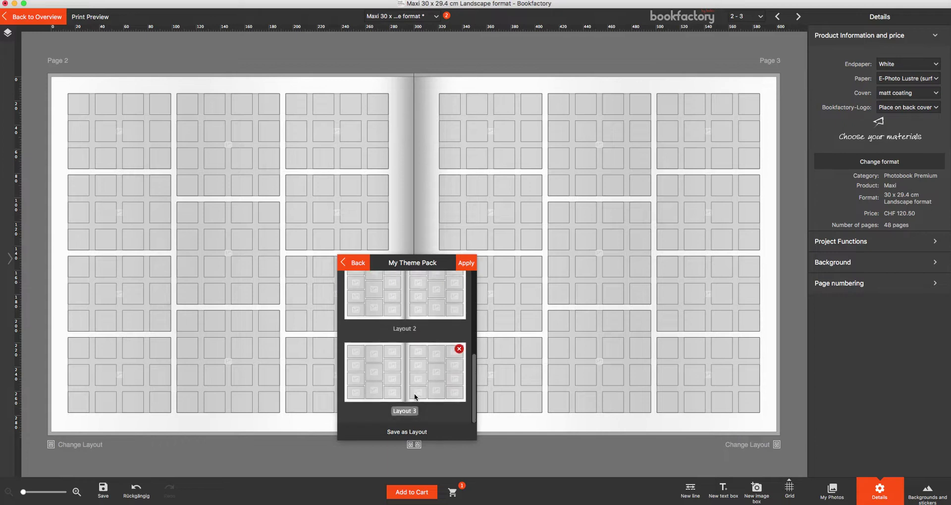
pyautogui.click(409, 433)
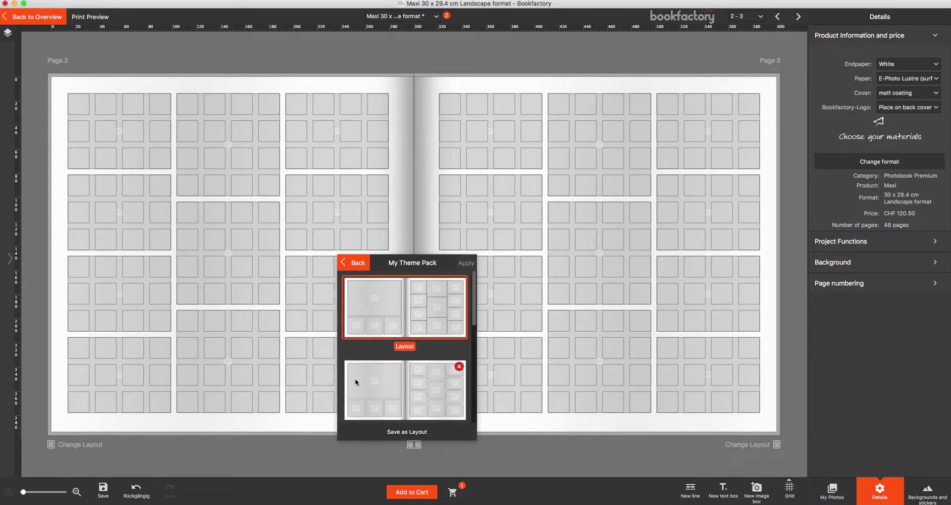
# - Delete the saved layout named Layout and a duplicate layout further down My Theme Pack, leaving the layout list closed
pyautogui.scroll(-1, 402, 379)
pyautogui.scroll(1, 402, 379)
pyautogui.click(452, 294)
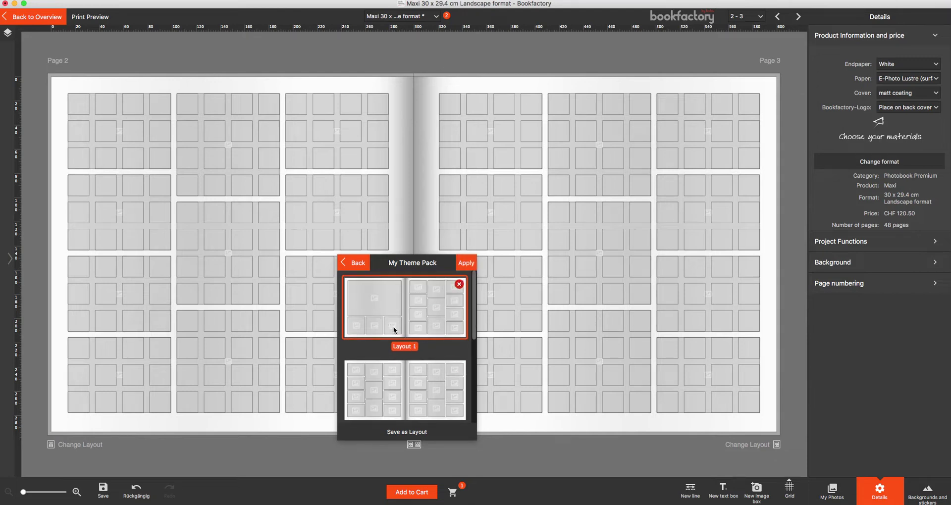
pyautogui.scroll(-2, 402, 389)
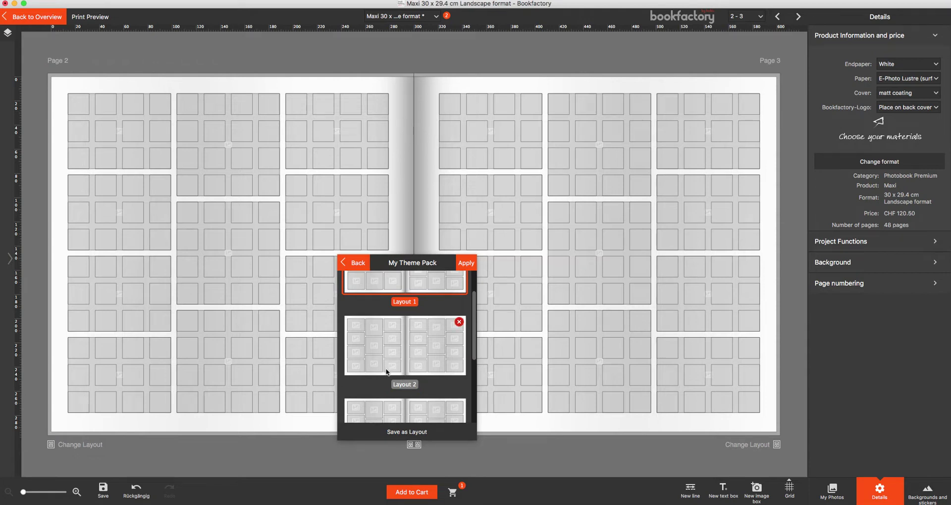
pyautogui.scroll(-2, 389, 374)
pyautogui.click(459, 361)
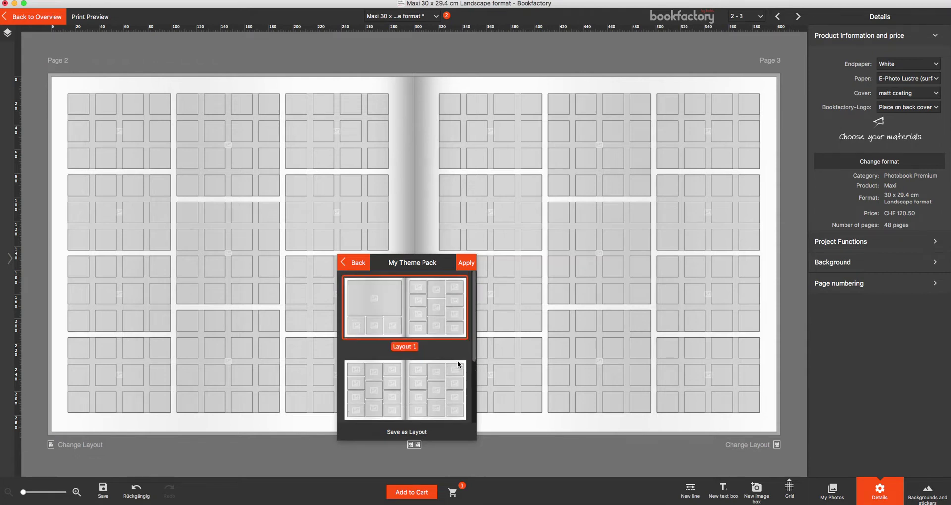
pyautogui.click(521, 443)
# - Go to pages 4 - 5, hide the grid and apply the saved double-page layout with one large box above three small ones
pyautogui.click(799, 17)
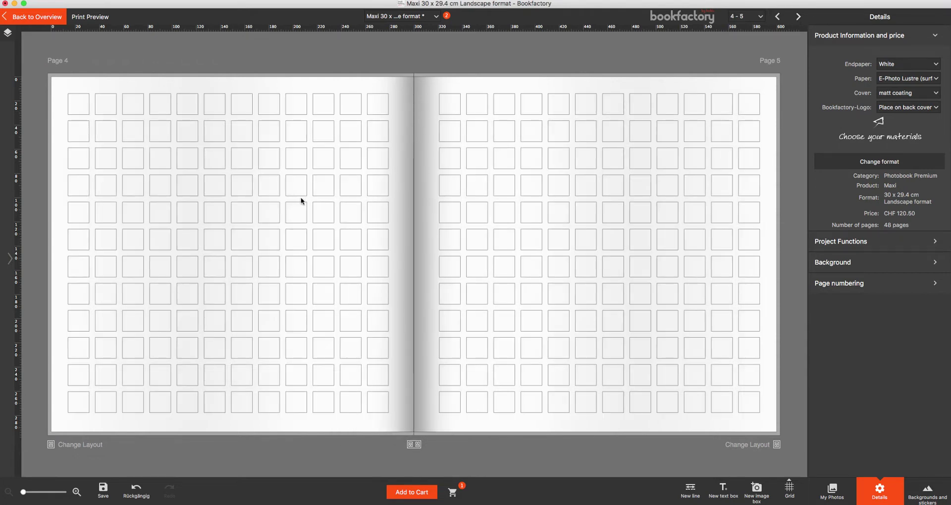
pyautogui.click(790, 490)
pyautogui.click(768, 418)
pyautogui.click(414, 445)
pyautogui.click(413, 445)
pyautogui.click(393, 308)
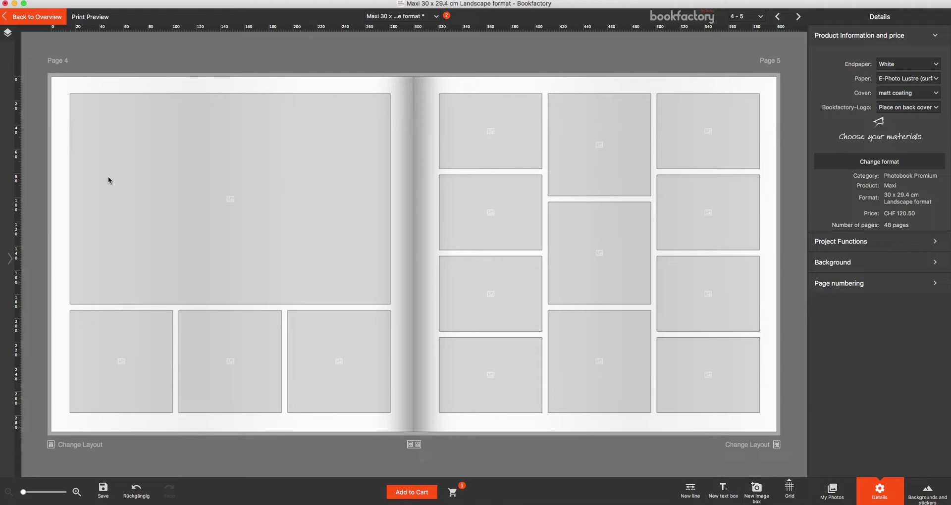
# - Add the local Nov18Prints folder from 11. November18 as an image source for the project
pyautogui.click(832, 486)
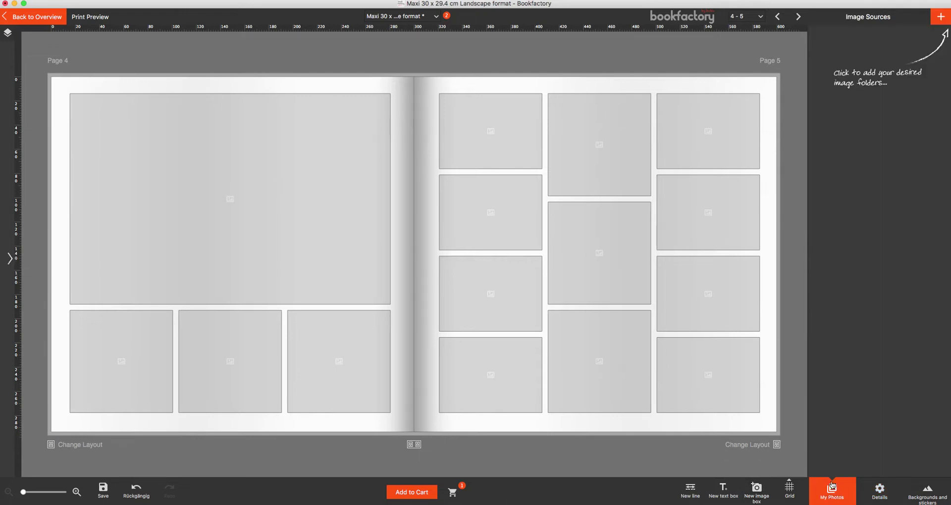
pyautogui.click(942, 19)
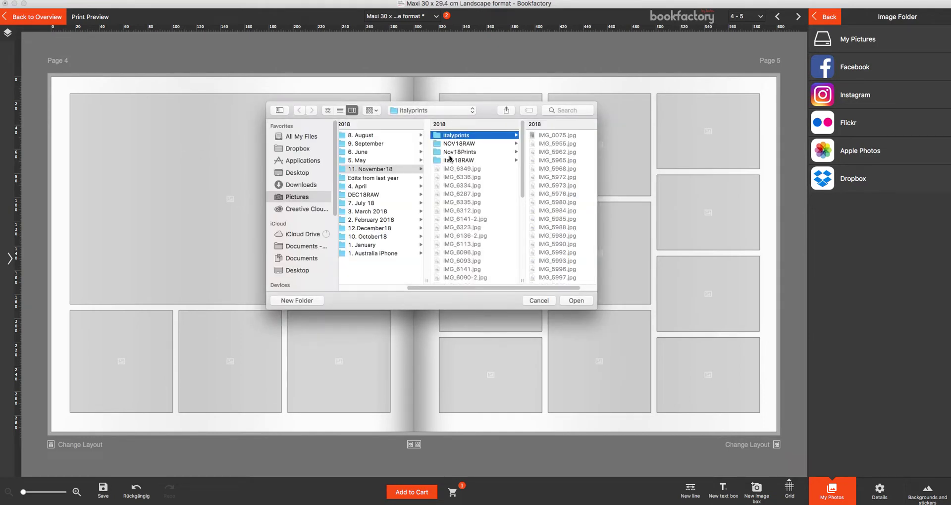
pyautogui.click(453, 152)
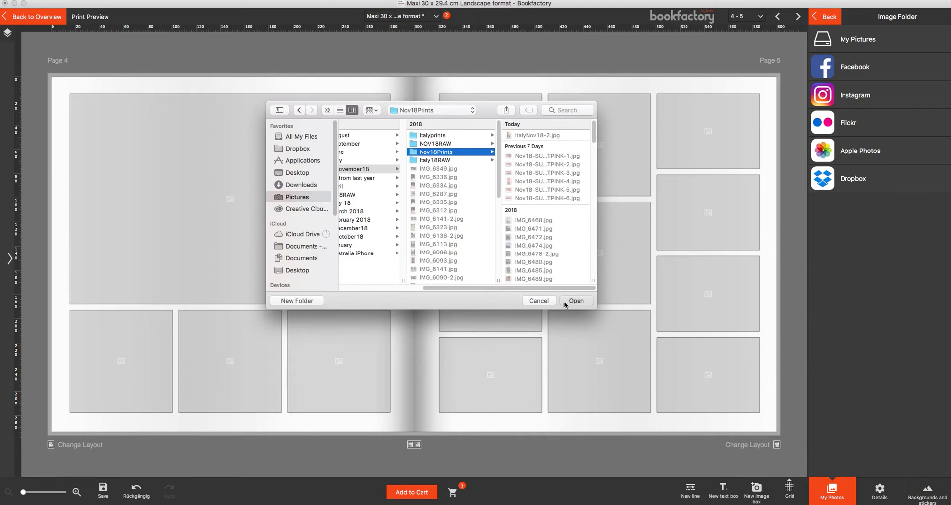
pyautogui.click(565, 301)
# - Place the photo Nov18...eri-2, the child on a bench among autumn leaves, in the large box on page 4
pyautogui.moveTo(849, 124)
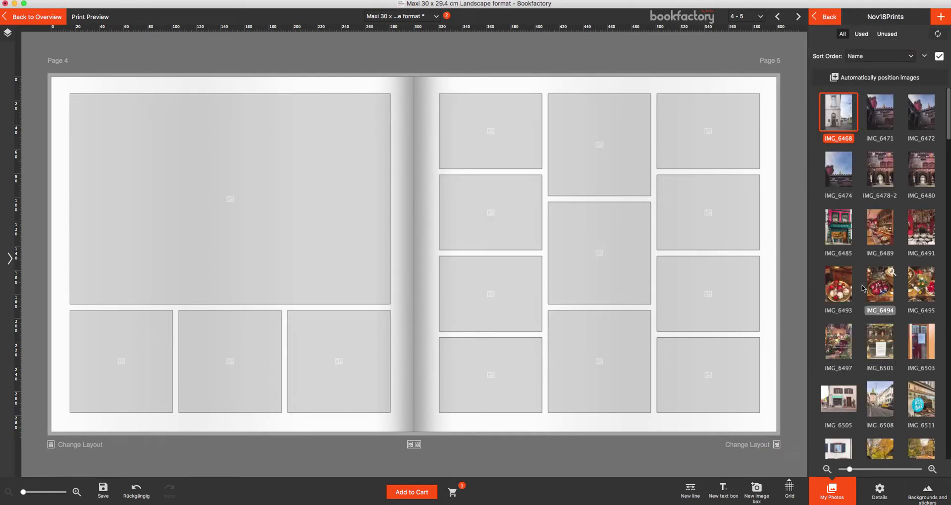
pyautogui.moveTo(898, 232)
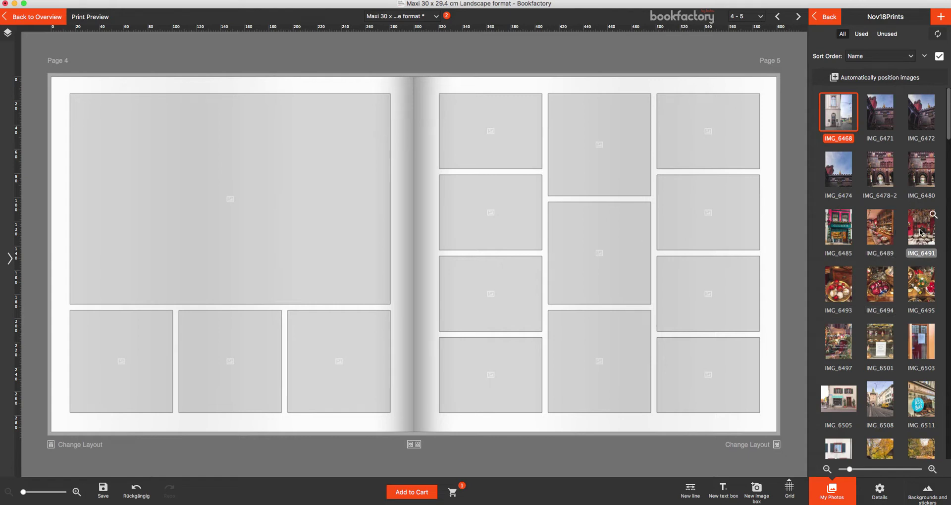
pyautogui.scroll(-5, 899, 290)
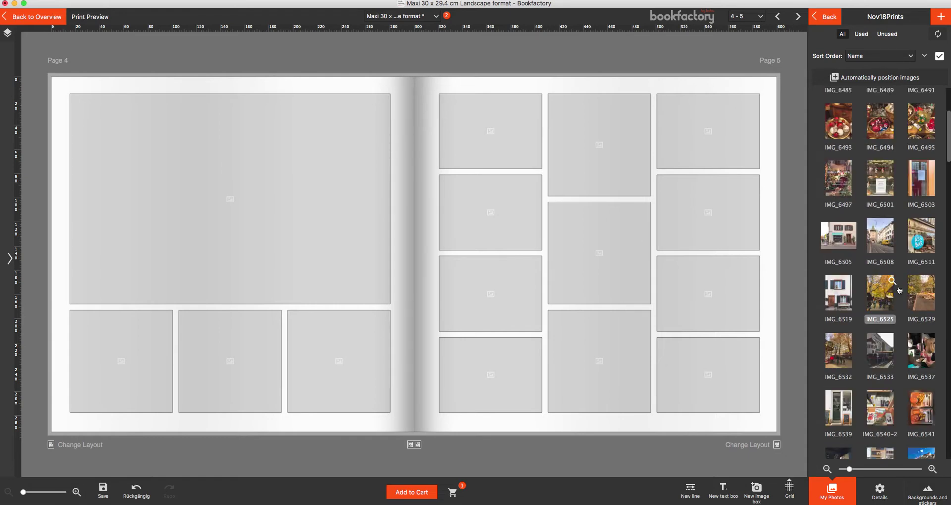
pyautogui.scroll(-7, 899, 290)
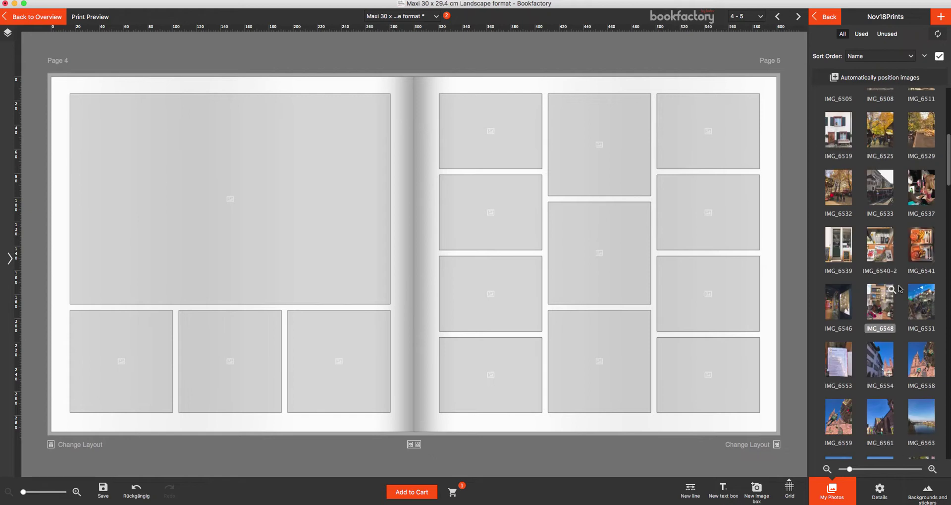
pyautogui.scroll(-6, 900, 289)
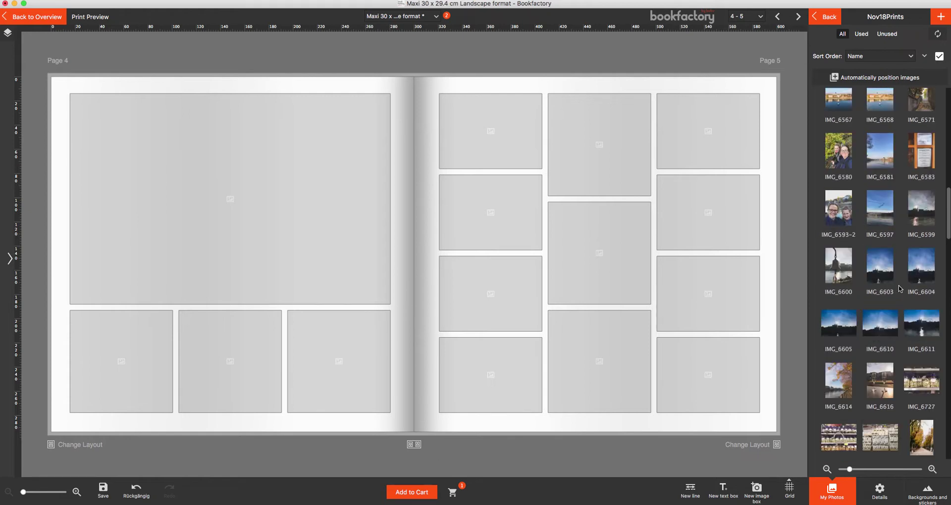
pyautogui.moveTo(885, 286); pyautogui.dragTo(307, 228)
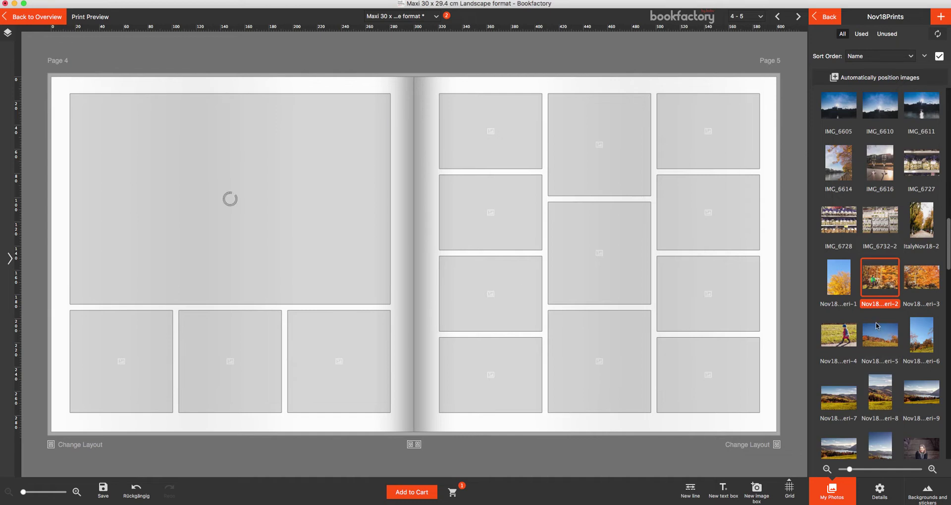
# - Place the photo Nov18...eri-5 in the middle box of page 5's centre column and apply its framing
pyautogui.moveTo(875, 338); pyautogui.dragTo(604, 257)
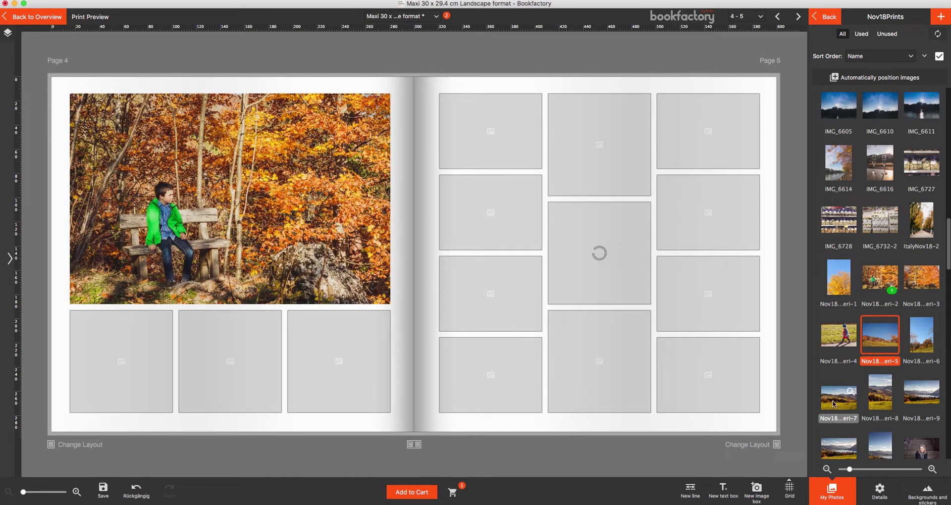
pyautogui.click(589, 269)
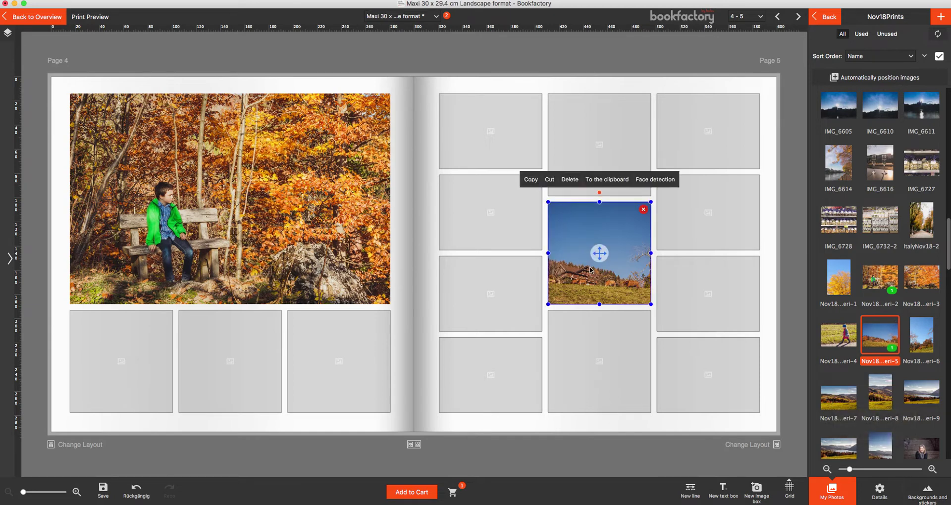
pyautogui.doubleClick(598, 274)
pyautogui.click(645, 188)
# - Place the photo Nov18...eri-8 in the lowest box of page 5's centre column and shift the image down within the box
pyautogui.click(832, 491)
pyautogui.moveTo(880, 393); pyautogui.dragTo(619, 357)
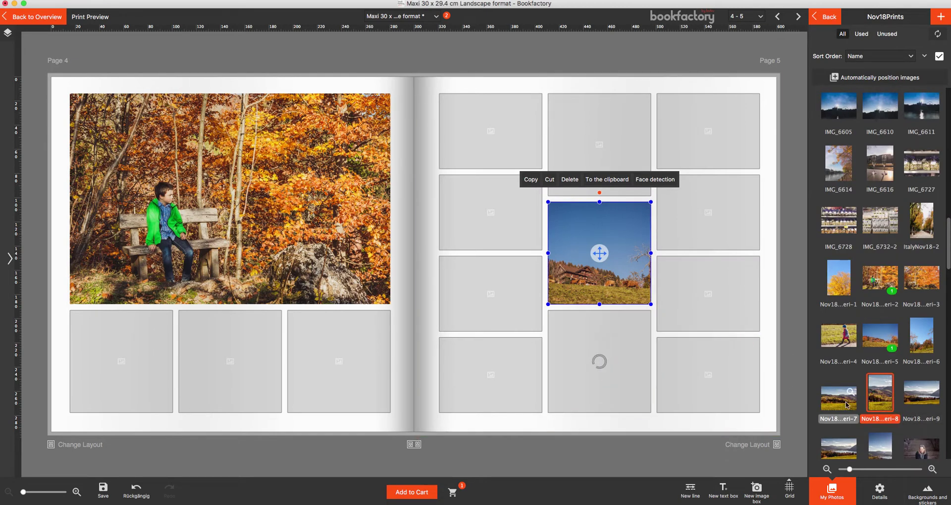
pyautogui.doubleClick(579, 370)
pyautogui.moveTo(605, 362); pyautogui.dragTo(594, 399)
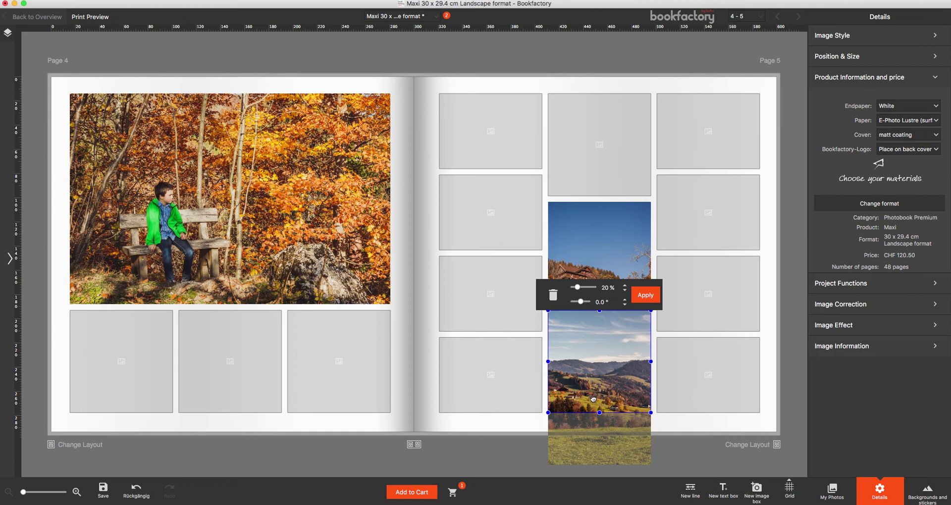
pyautogui.click(640, 296)
# - Fill the lower three boxes of page 5's right column with Nov18...eri-3, eri-6 and eri-7, and the centre column's highest box with ItalyNov18-2
pyautogui.click(756, 379)
pyautogui.moveTo(833, 392); pyautogui.dragTo(734, 372)
pyautogui.moveTo(915, 338); pyautogui.dragTo(716, 299)
pyautogui.moveTo(922, 221); pyautogui.dragTo(670, 178)
# - Shift the photo in the third box of page 5's right column up within its box, and apply the framing of the photo above it
pyautogui.click(707, 270)
pyautogui.moveTo(715, 280); pyautogui.dragTo(722, 215)
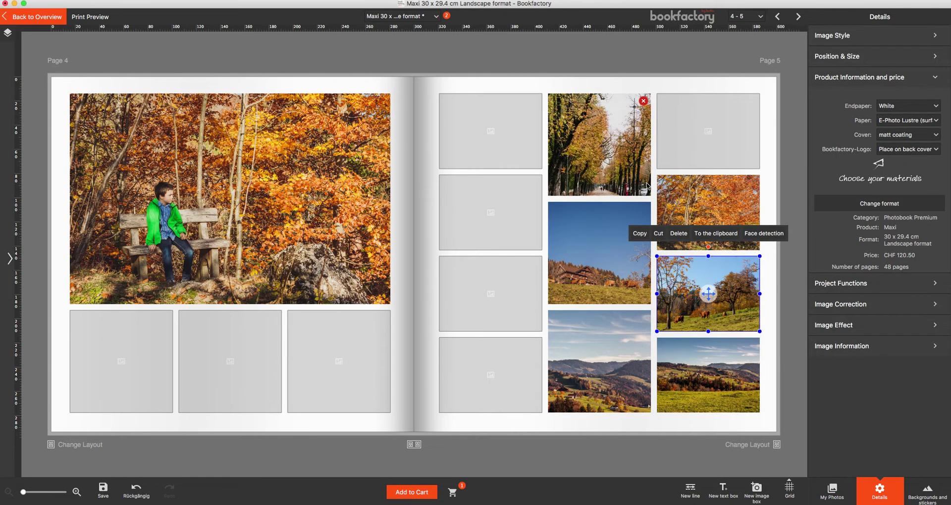
pyautogui.click(713, 206)
pyautogui.click(753, 160)
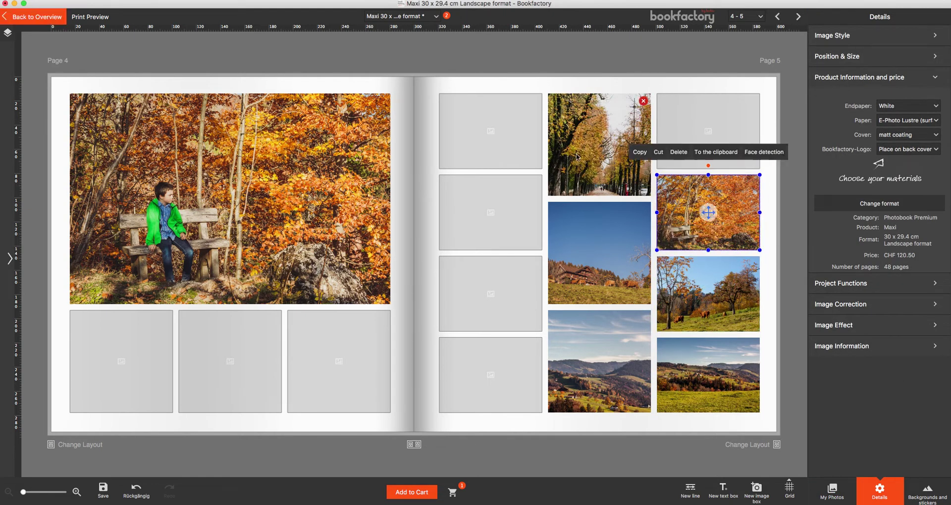
# - Shift the tree-lined path photo up within its box on page 5 and select the empty box beside it
pyautogui.click(614, 169)
pyautogui.click(613, 169)
pyautogui.moveTo(614, 169); pyautogui.dragTo(616, 133)
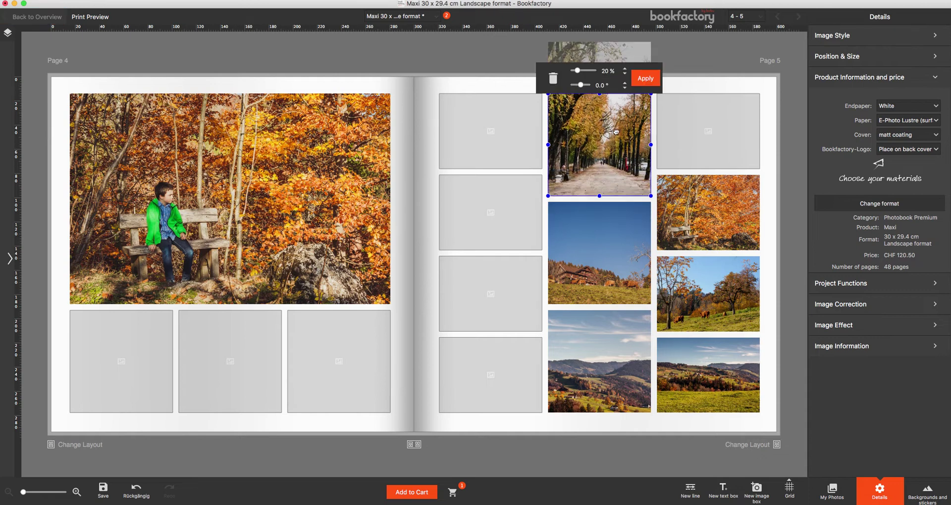
pyautogui.click(650, 75)
pyautogui.click(721, 149)
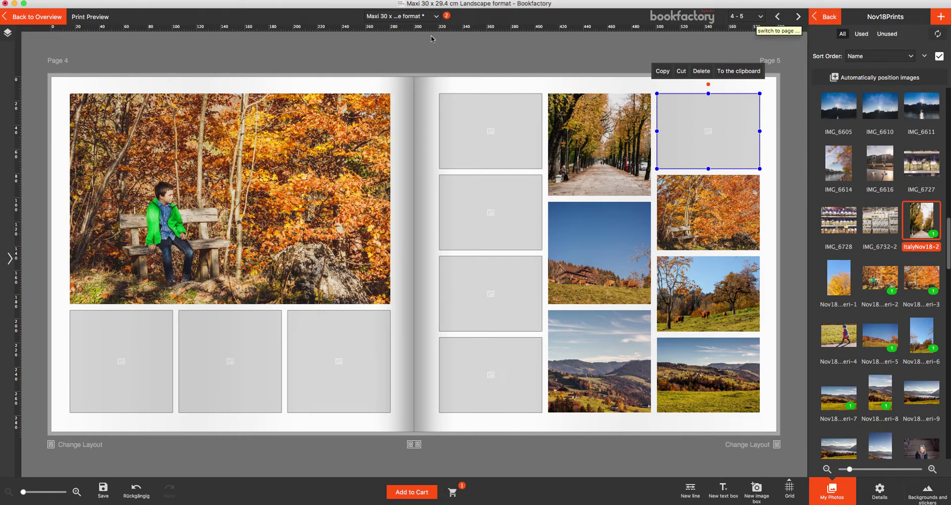
# - Switch to the 2018-PhotoBook project, open its cover for editing and hide the grid
pyautogui.click(436, 17)
pyautogui.click(426, 5)
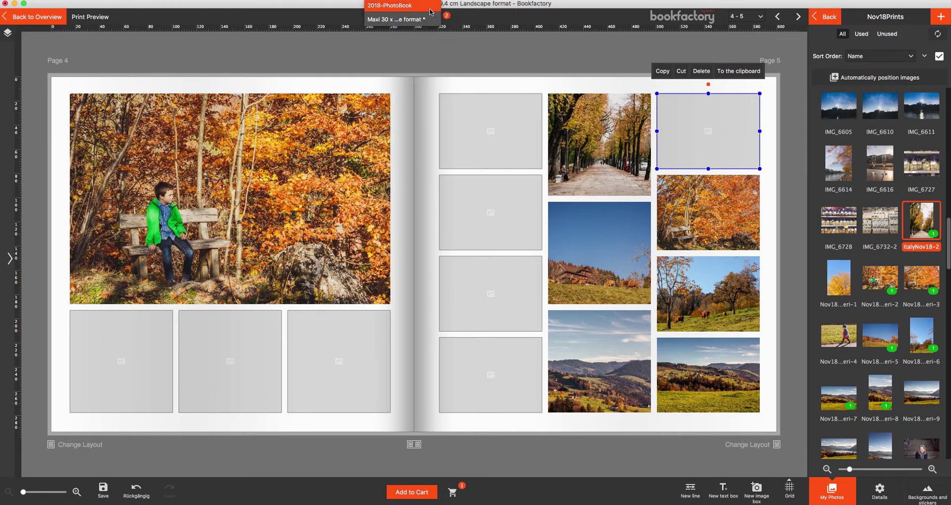
pyautogui.scroll(6, 559, 250)
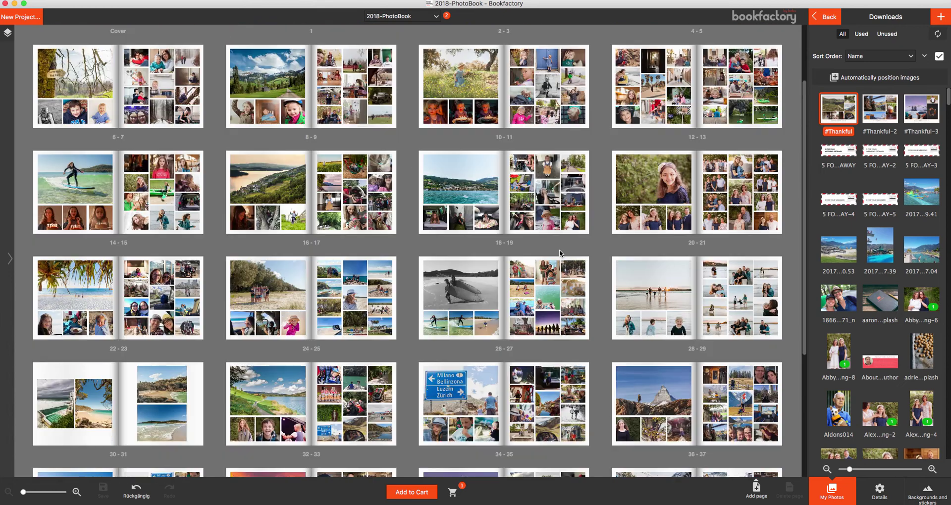
pyautogui.doubleClick(168, 106)
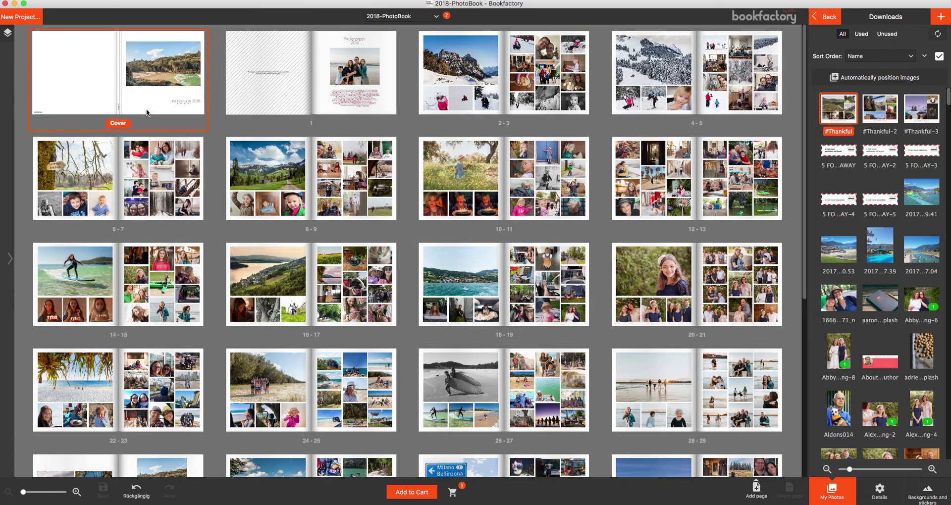
pyautogui.click(789, 489)
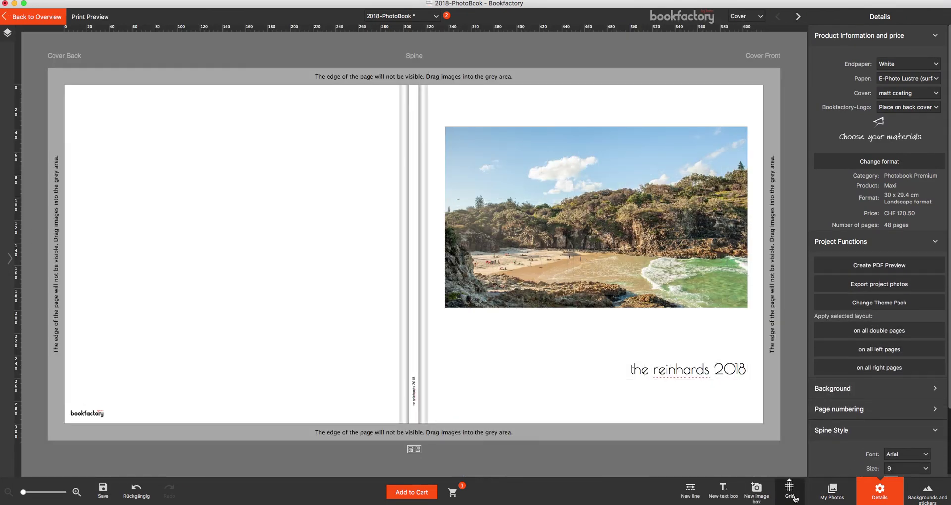
# - Page through the finished 2018-PhotoBook from the cover to page 48 to examine how the layouts are filled
pyautogui.click(797, 16)
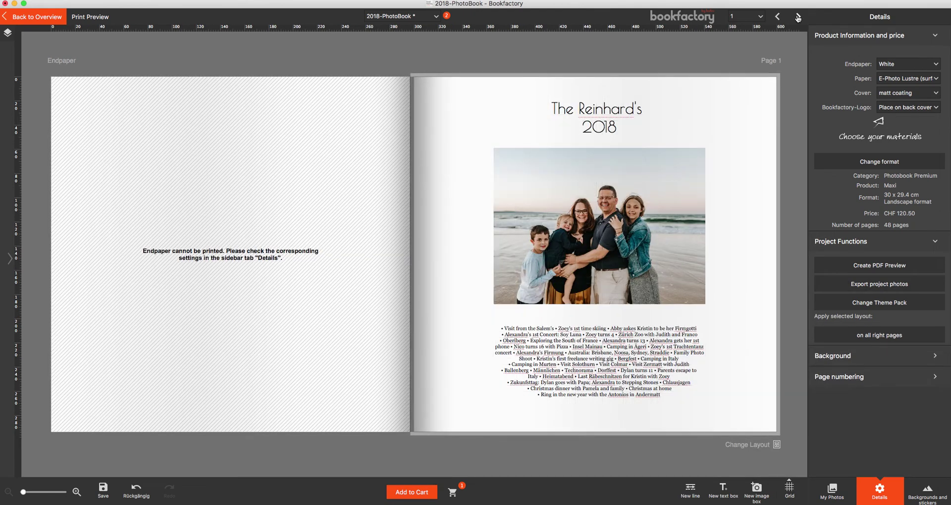
pyautogui.click(797, 17)
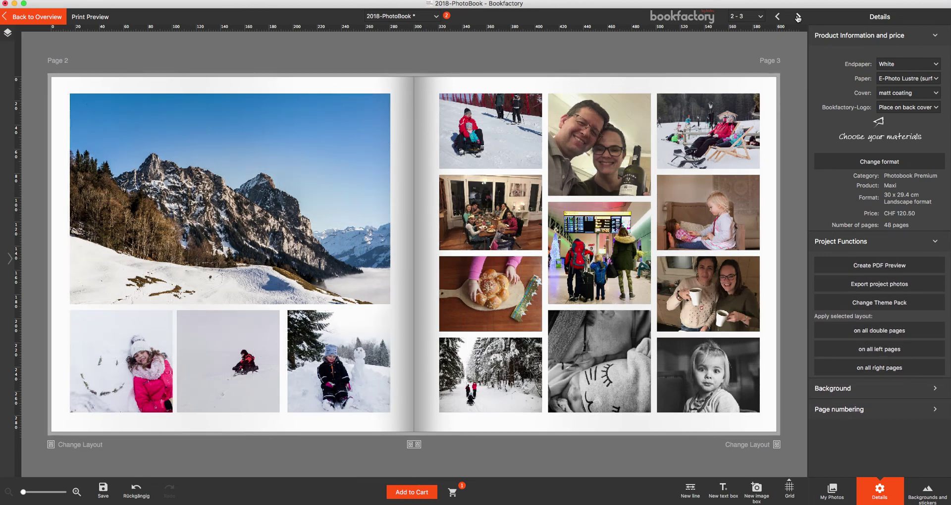
pyautogui.click(797, 17)
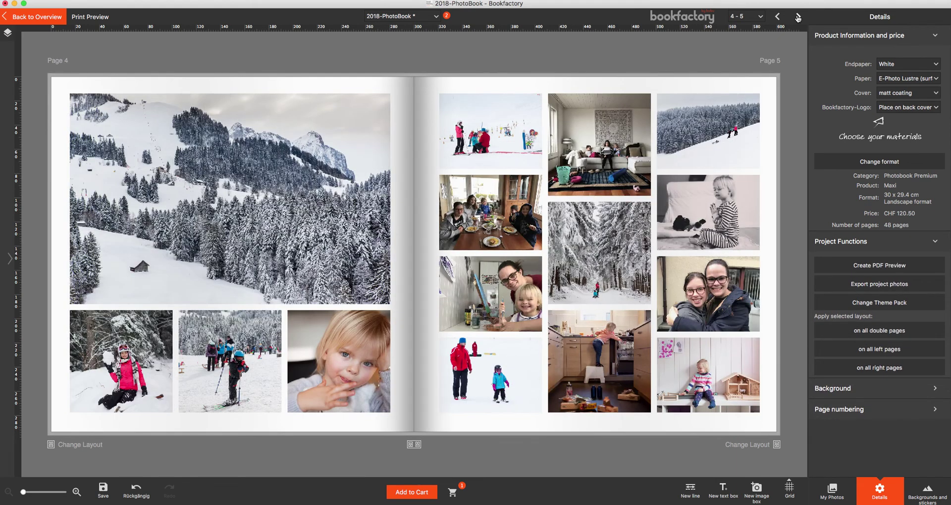
pyautogui.click(798, 17)
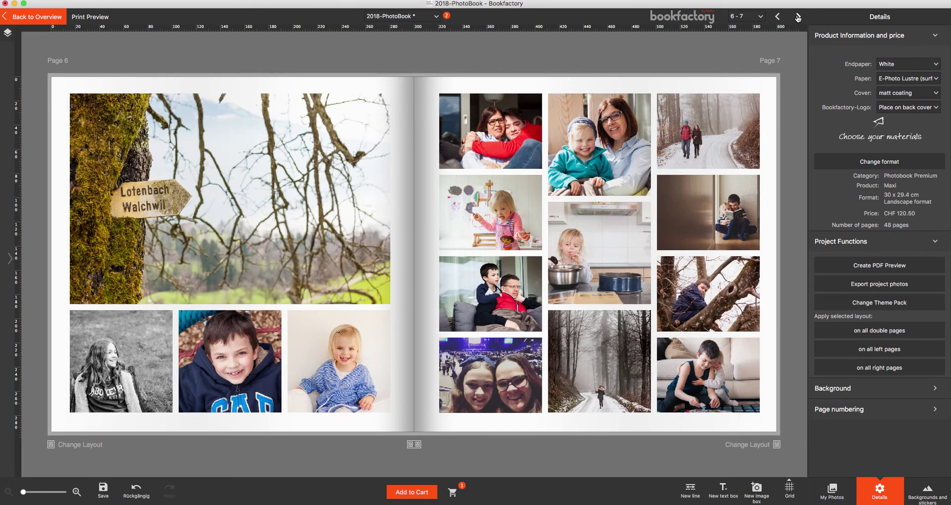
pyautogui.click(798, 17)
pyautogui.click(797, 17)
pyautogui.click(797, 17)
pyautogui.click(798, 16)
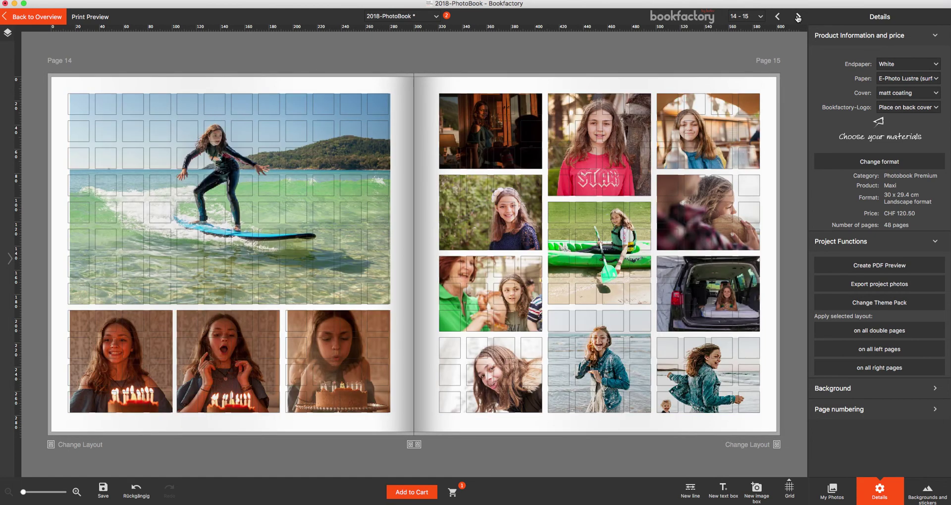
pyautogui.click(798, 17)
pyautogui.click(798, 17)
pyautogui.click(797, 17)
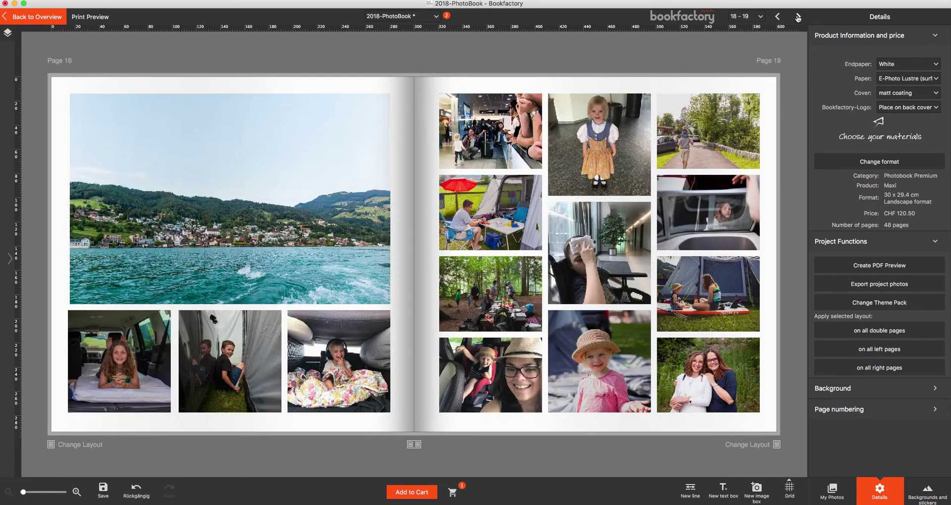
pyautogui.click(797, 17)
pyautogui.click(798, 16)
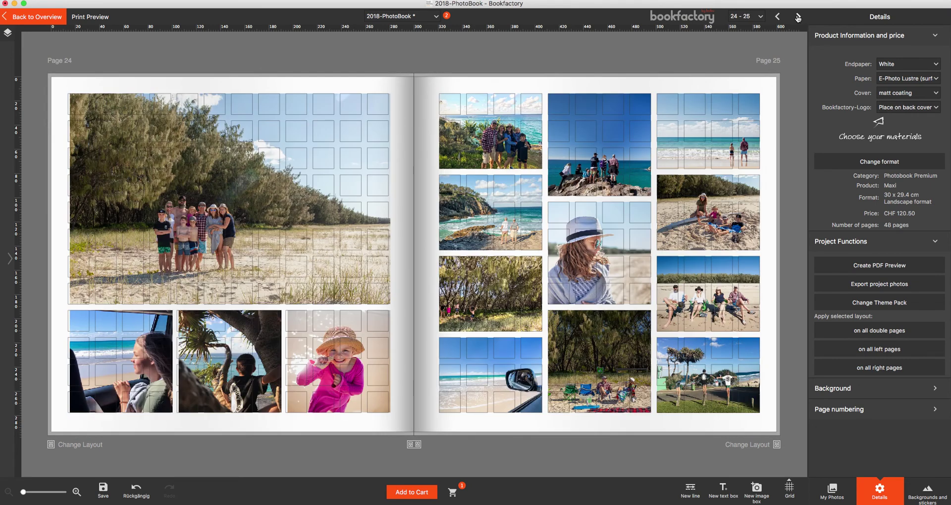
pyautogui.click(797, 16)
pyautogui.click(798, 17)
pyautogui.click(798, 17)
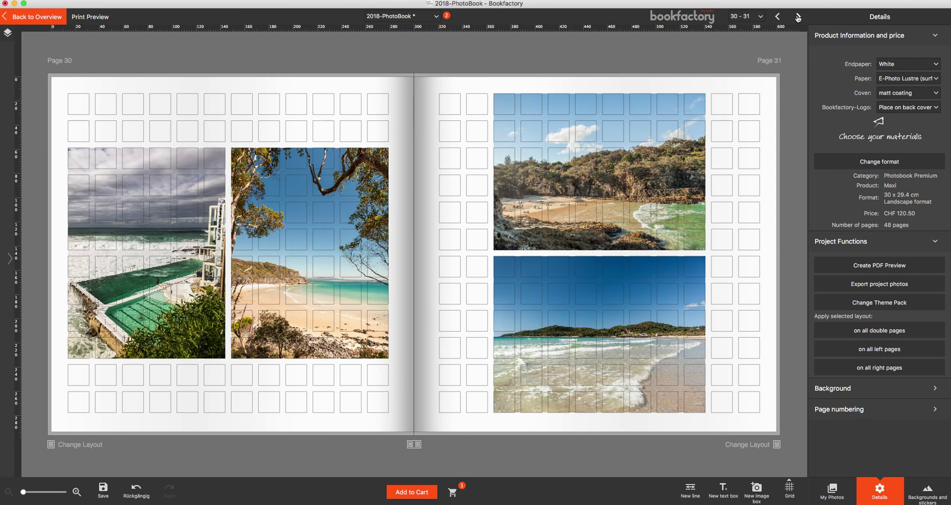
pyautogui.click(798, 17)
pyautogui.click(798, 16)
pyautogui.click(798, 17)
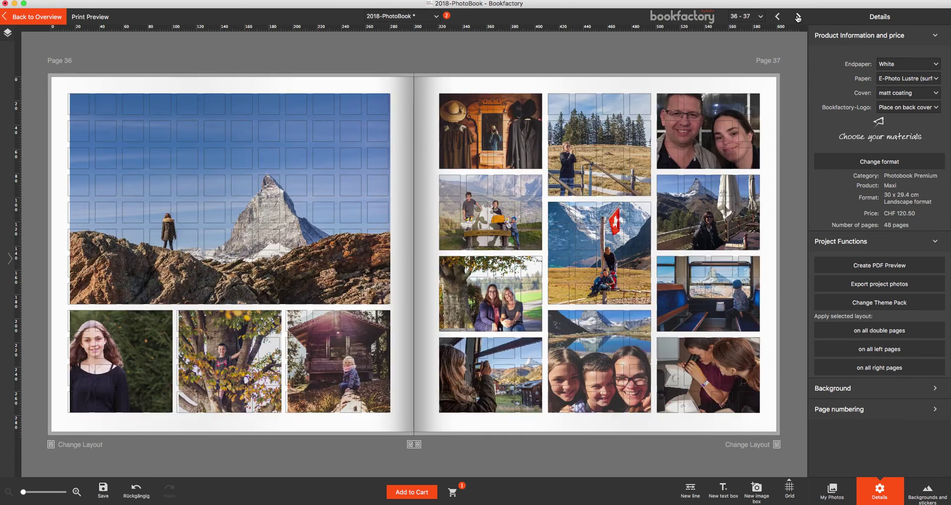
pyautogui.click(797, 17)
pyautogui.click(798, 17)
pyautogui.click(797, 17)
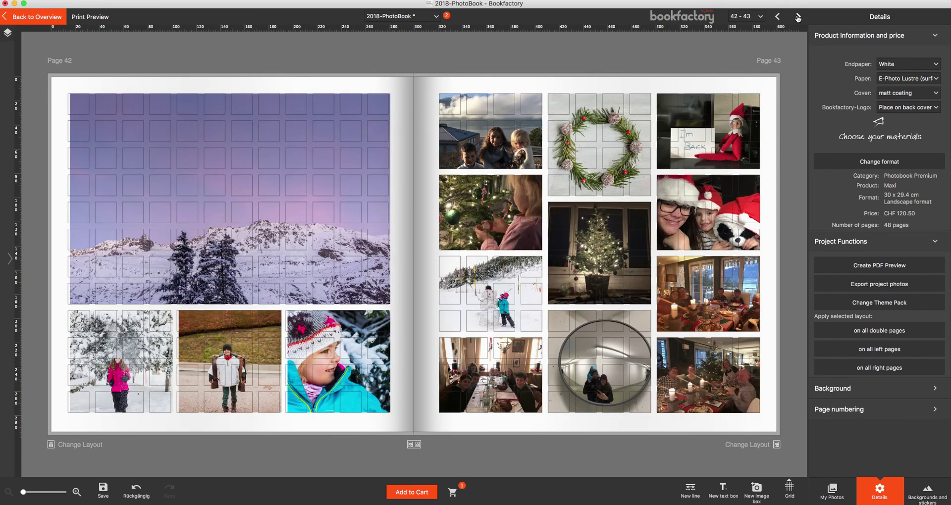
pyautogui.click(798, 17)
pyautogui.click(797, 16)
pyautogui.click(797, 17)
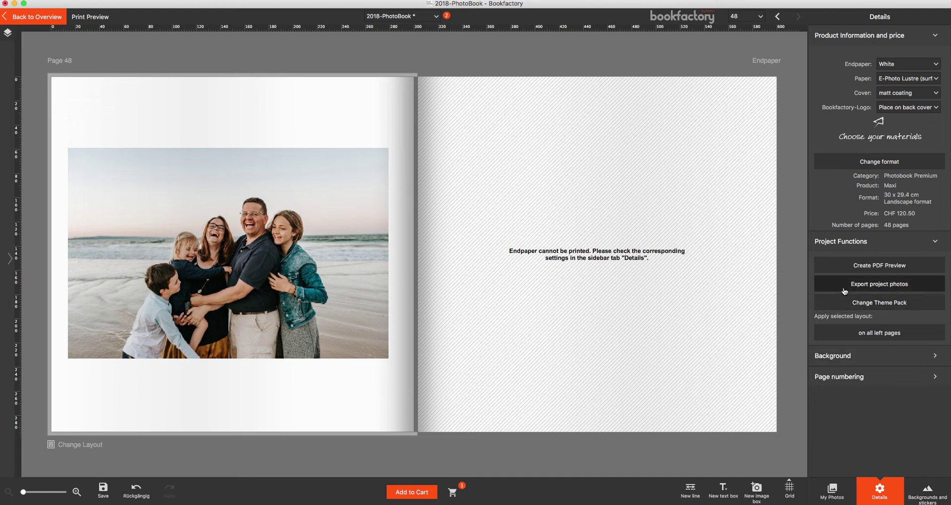
# - View the options for exporting the project photos, and close the export without choosing a folder
pyautogui.click(861, 282)
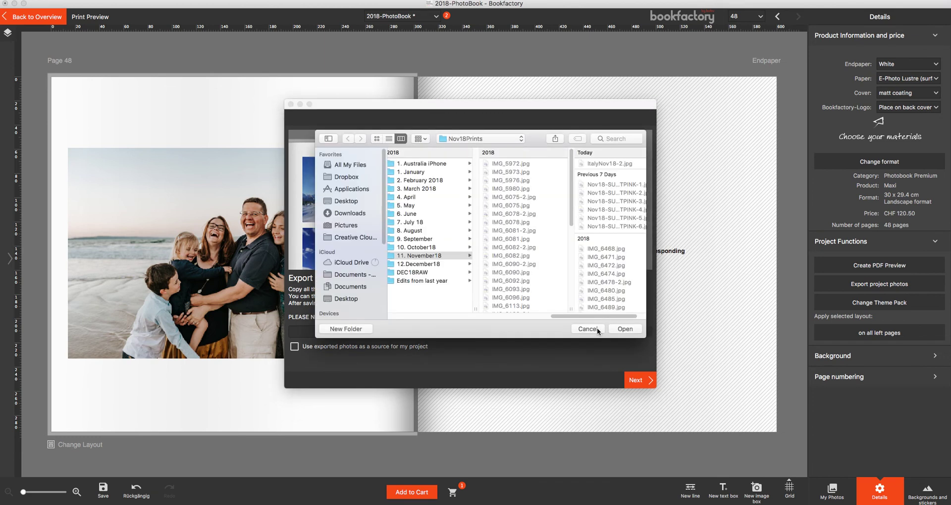
pyautogui.click(588, 329)
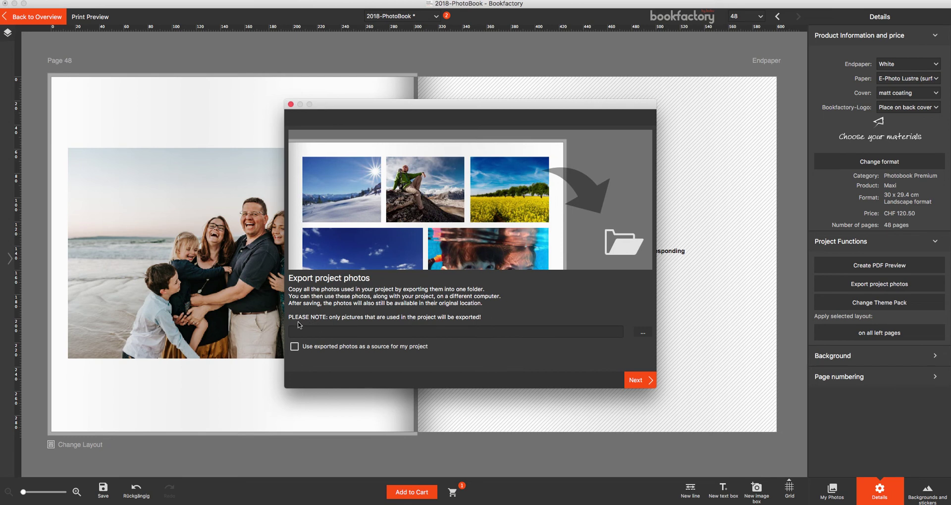
pyautogui.click(290, 104)
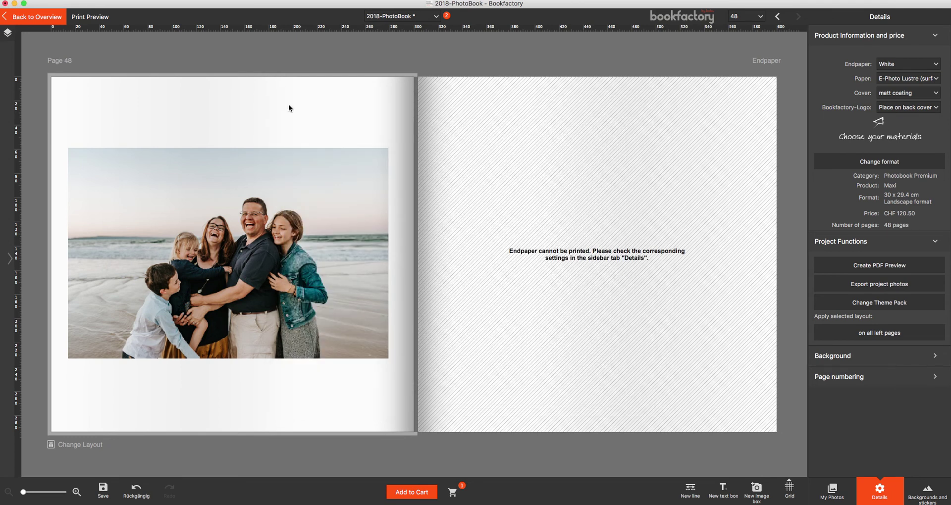
# - Start adding the photo book to the cart, acknowledging that the project has been checked for possible errors and is ordered as it is
pyautogui.click(0, 0)
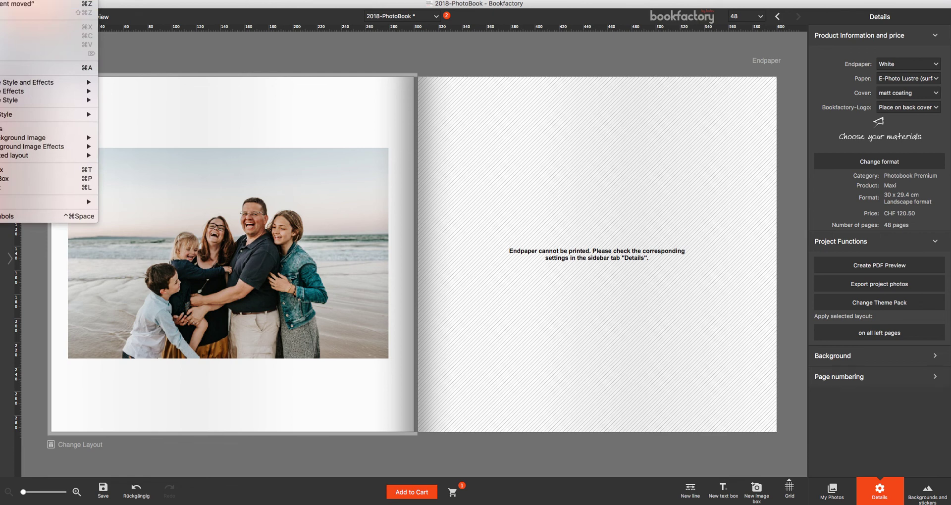
pyautogui.moveTo(0, 0)
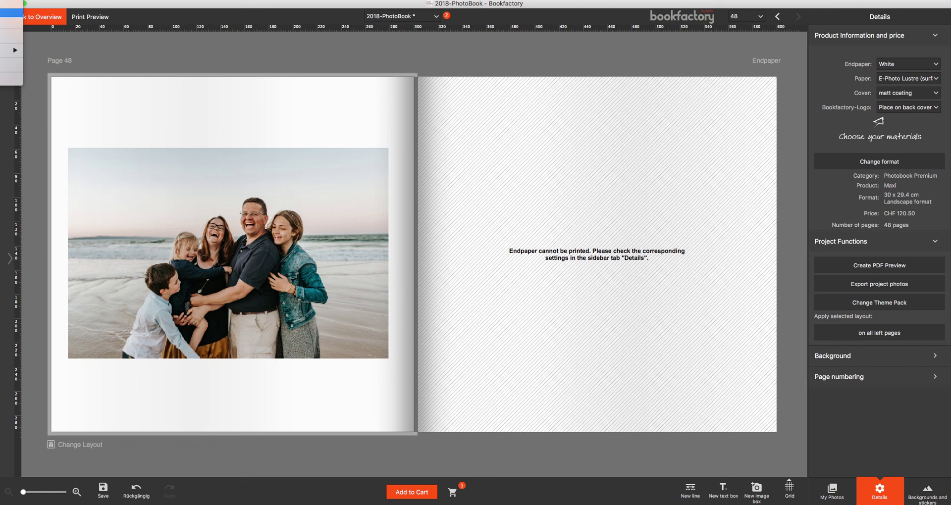
pyautogui.click(10, 13)
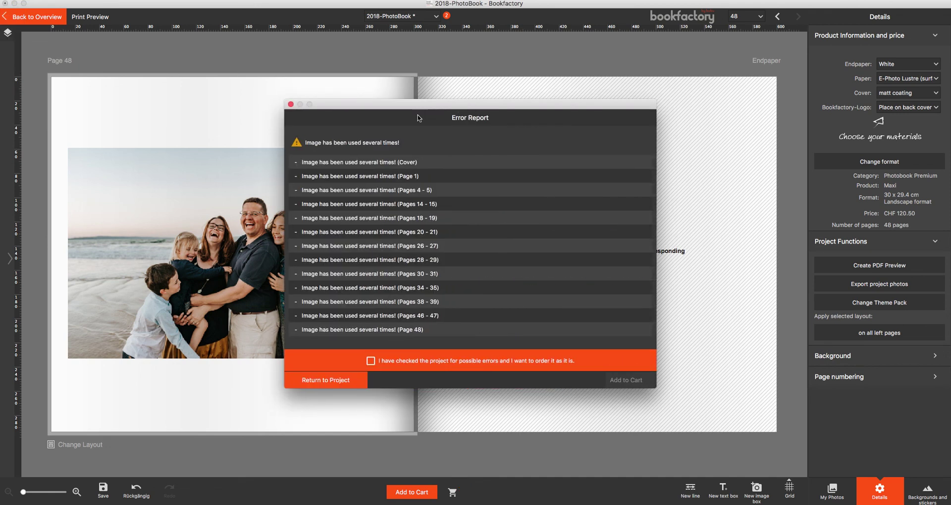
pyautogui.click(370, 361)
pyautogui.click(614, 381)
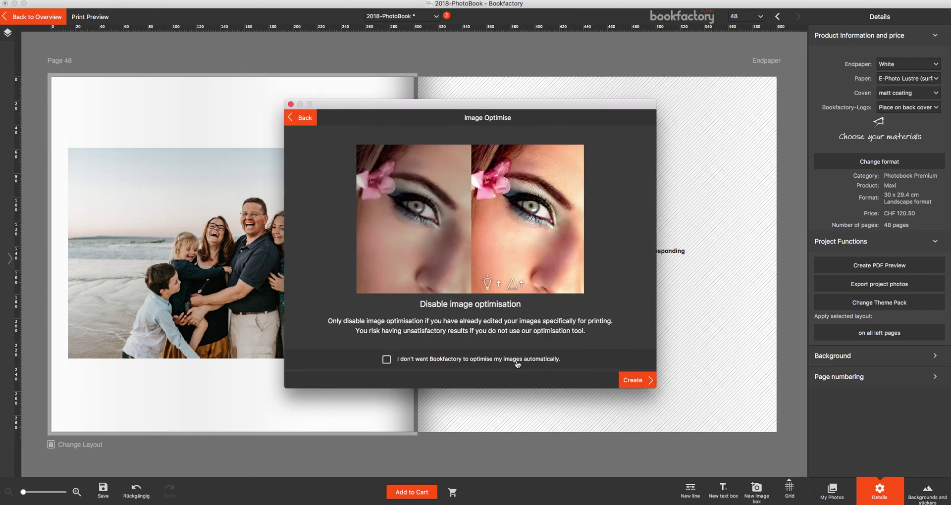
# - Opt out of Bookfactory's automatic image optimisation and start preparing the project for ordering, confirming the choice
pyautogui.click(386, 360)
pyautogui.click(639, 384)
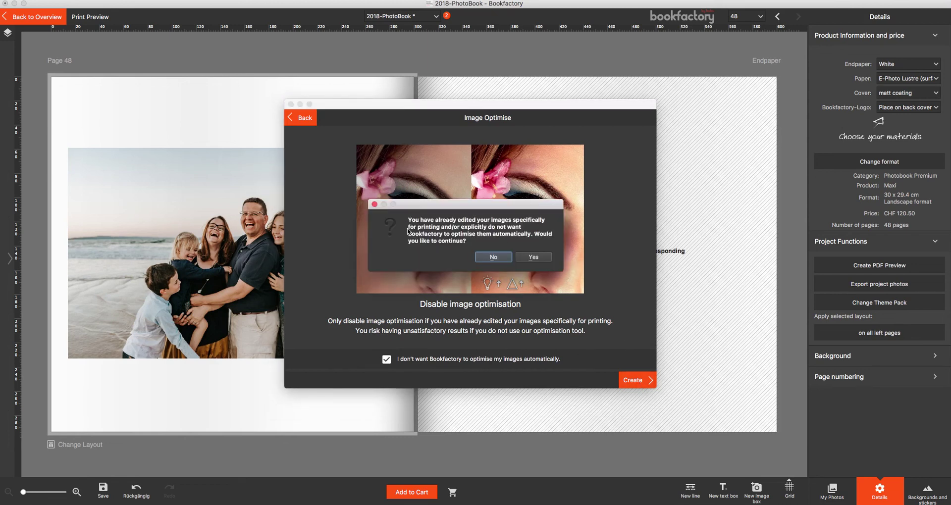
pyautogui.click(538, 258)
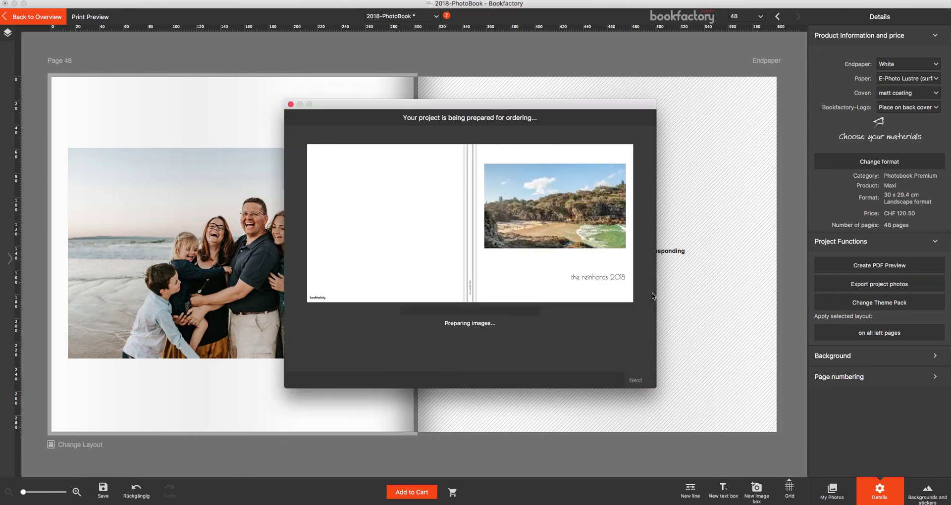